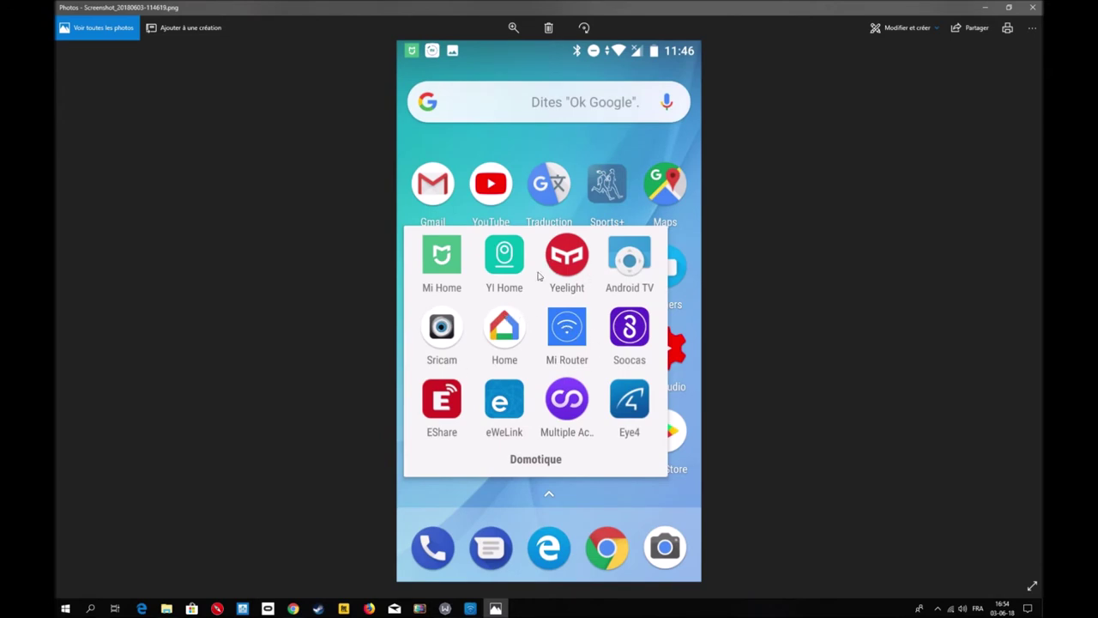
View the Yeelight screenshots through to the enabled "Contrôle sur réseau local" setting, and switch back to the Jeedom Xiaomi Home page.
key("Right")
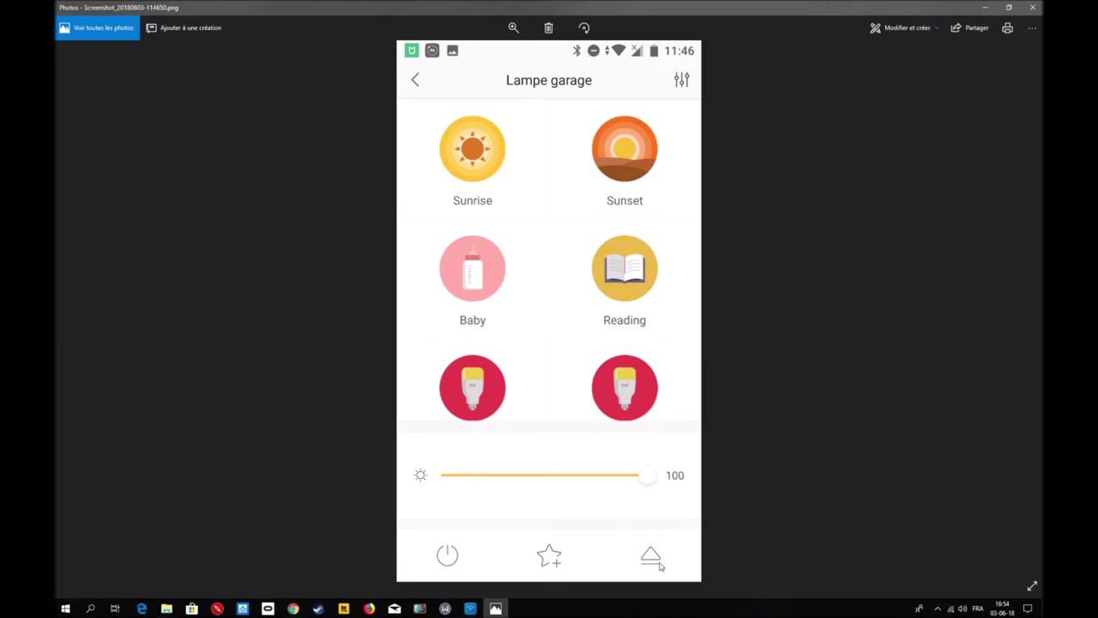
key("Right")
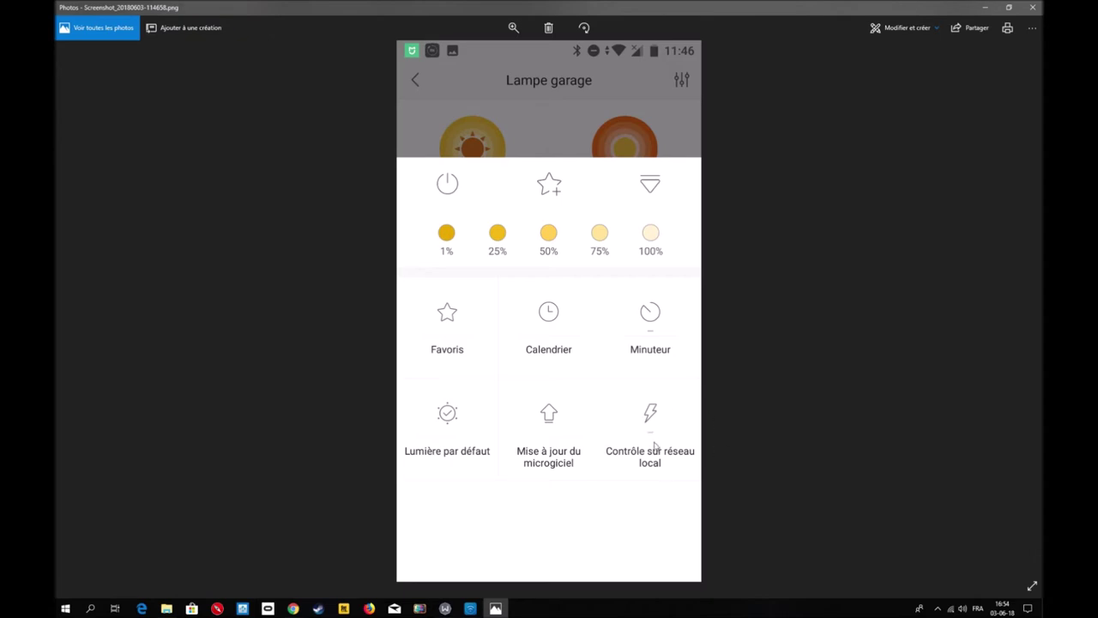
key("Right")
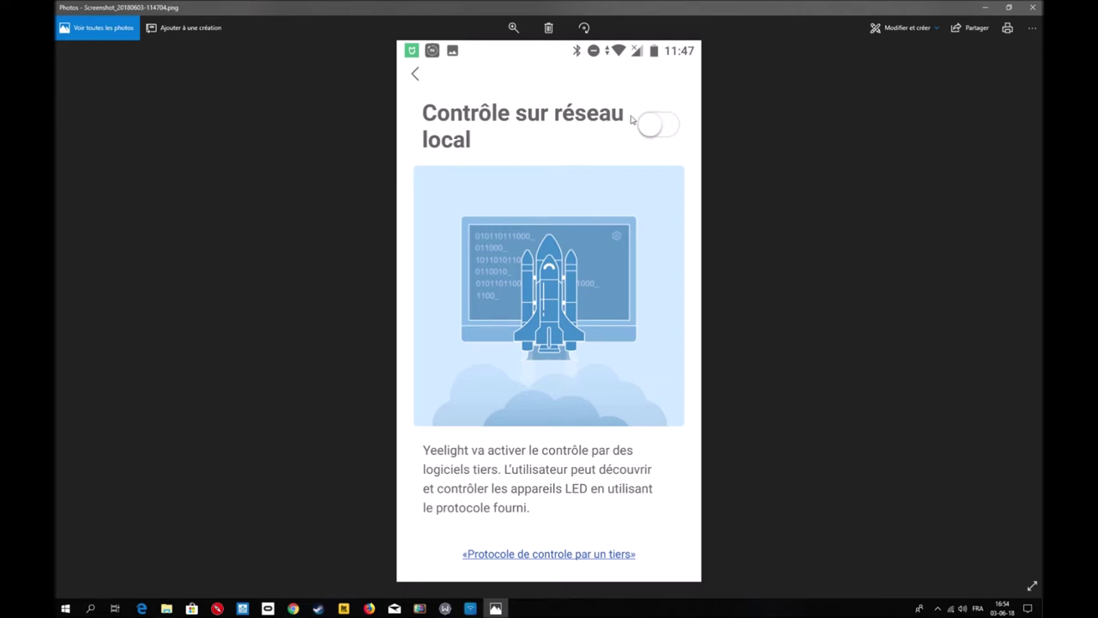
key("Right")
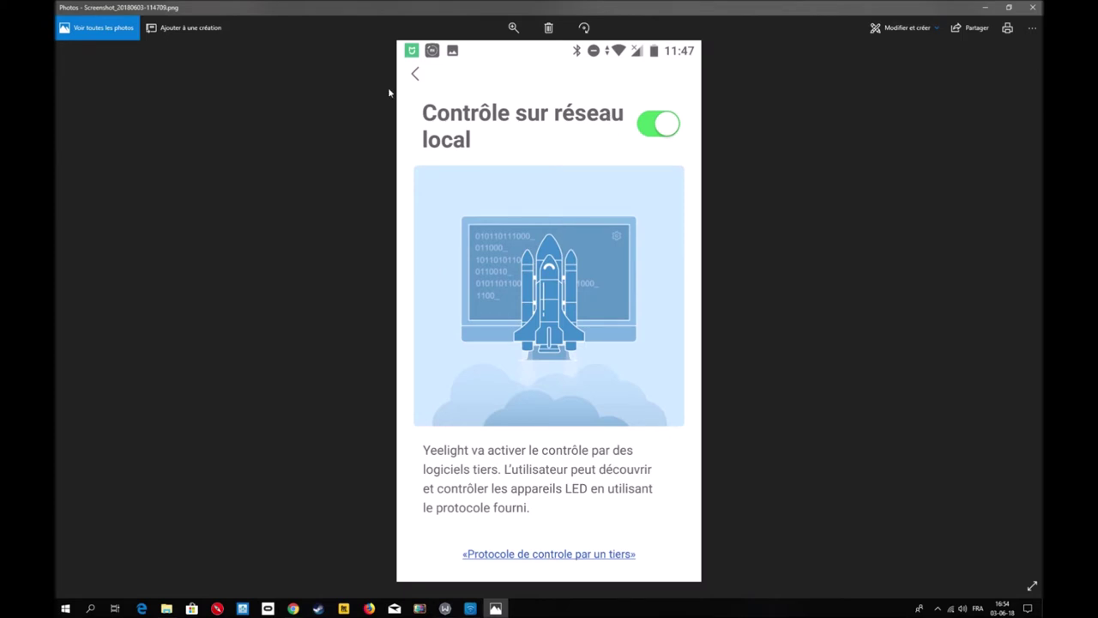
left_click(984, 7)
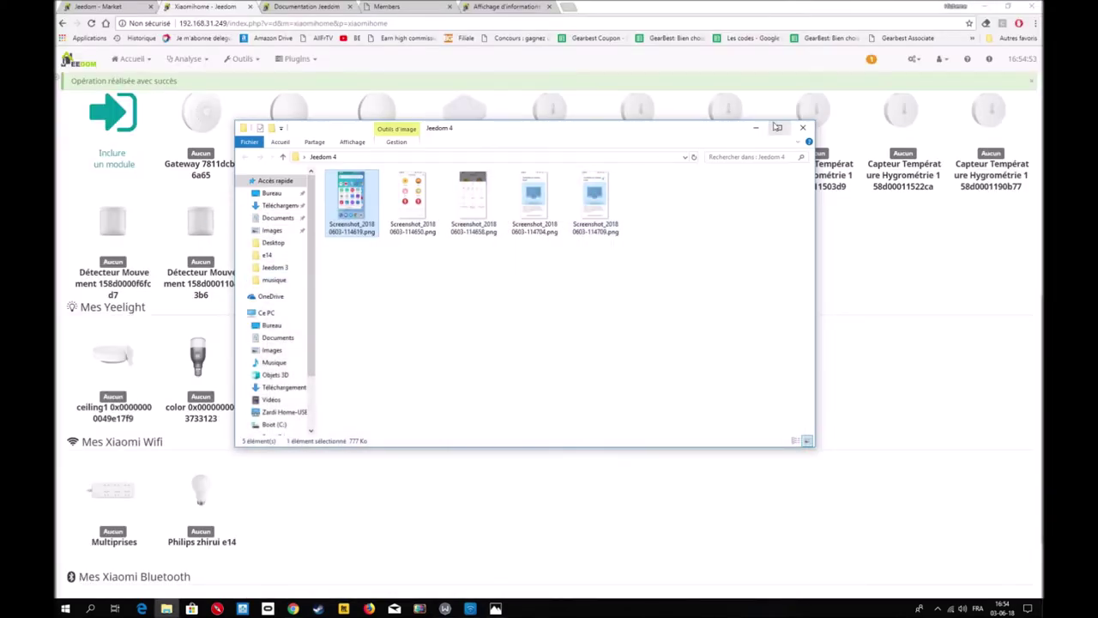
left_click(755, 126)
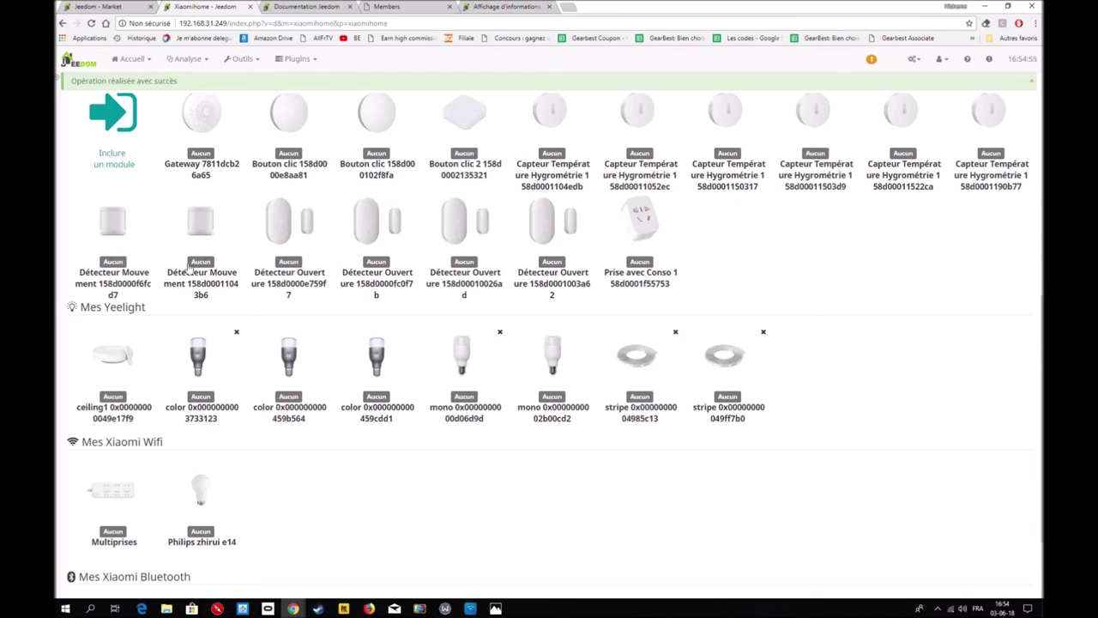
Look over the Aqara, Yeelight and Wifi device lists, examine the Multiprises equipment settings, and return to the plugin overview.
scroll(342, 216, "up", 3)
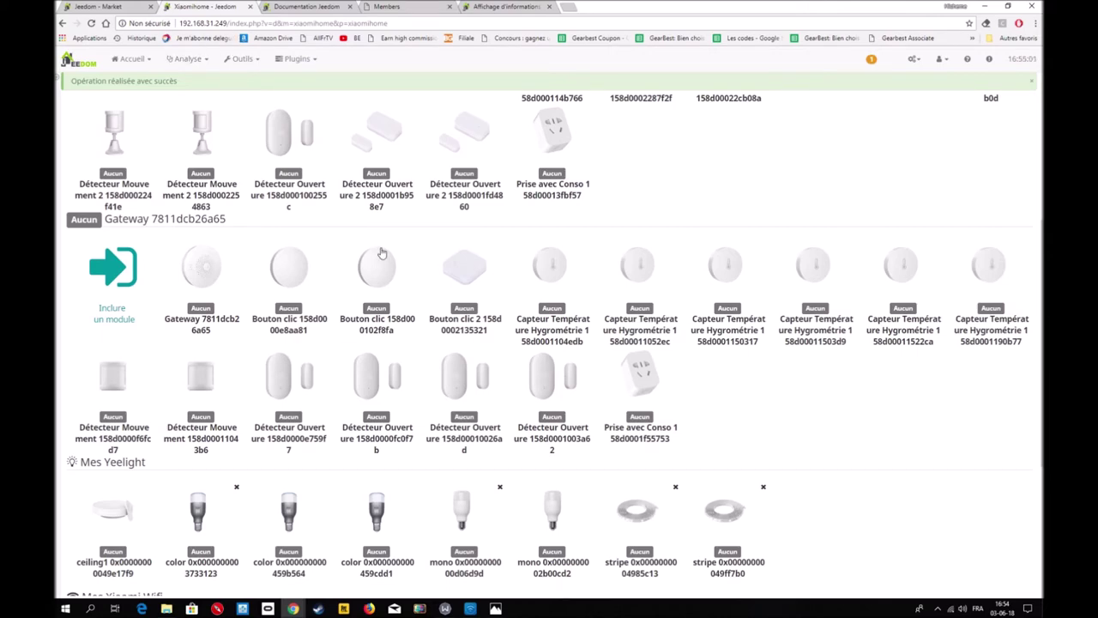
scroll(405, 266, "down", 3)
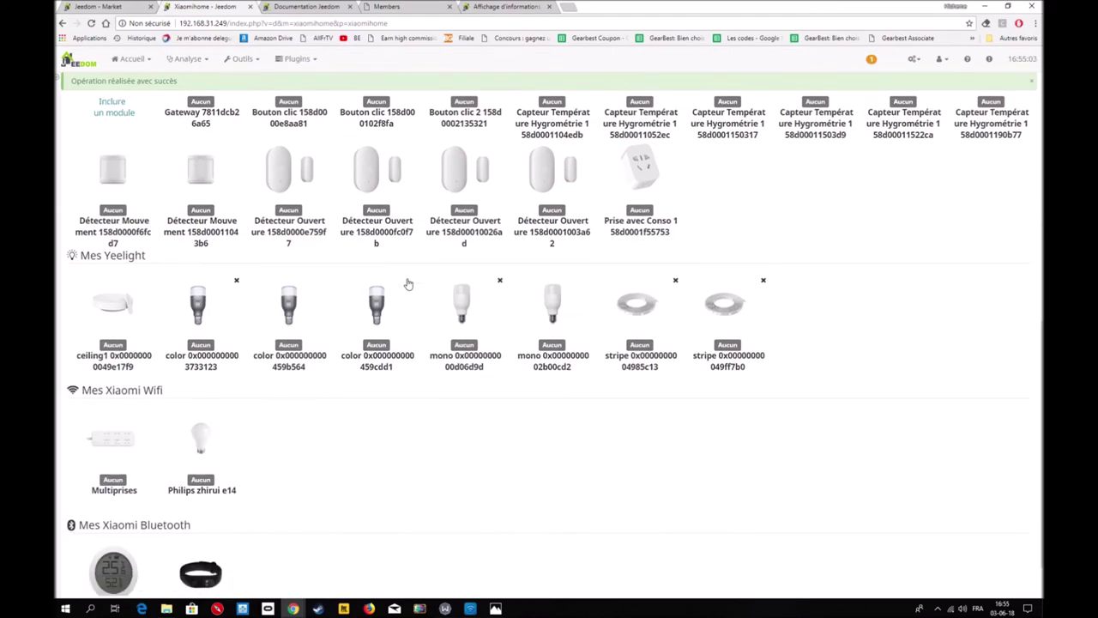
scroll(408, 284, "up", 7)
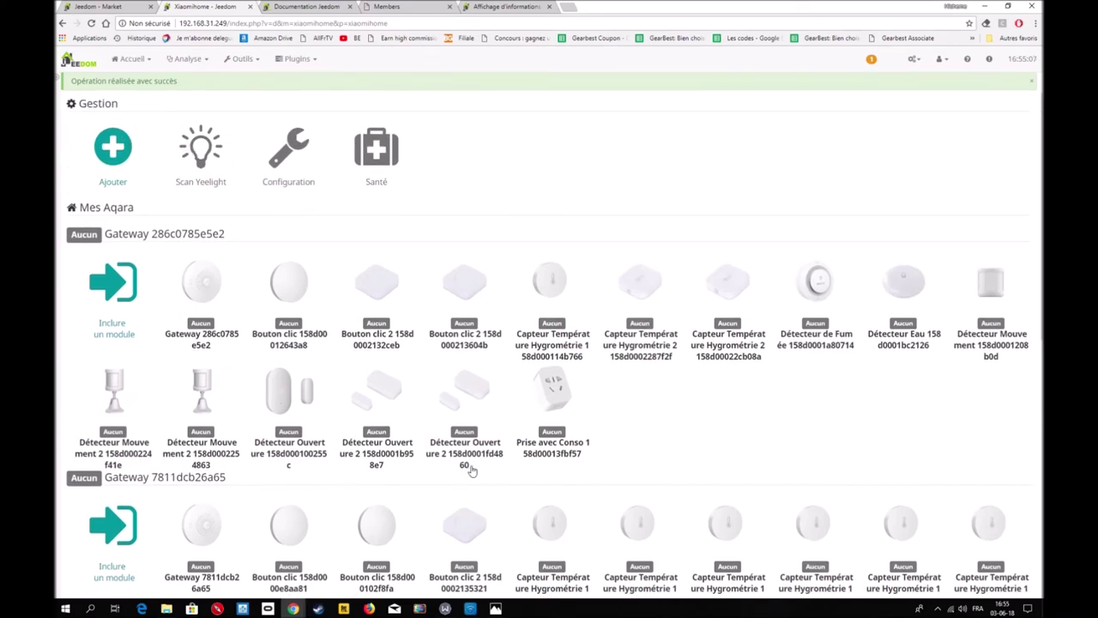
scroll(471, 468, "down", 2)
scroll(471, 470, "down", 4)
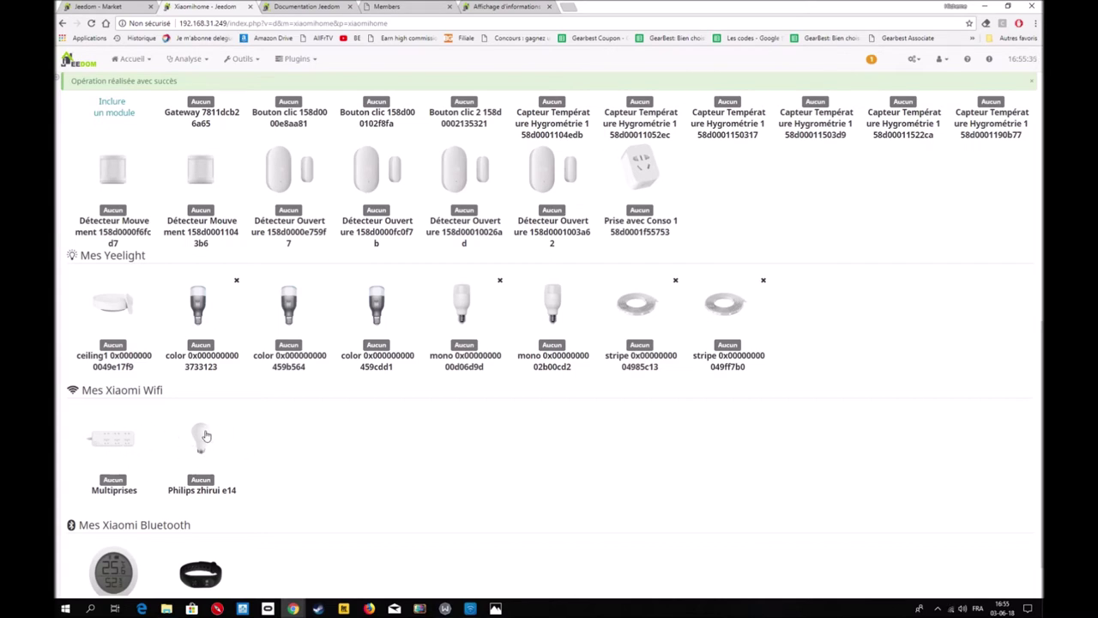
left_click(132, 441)
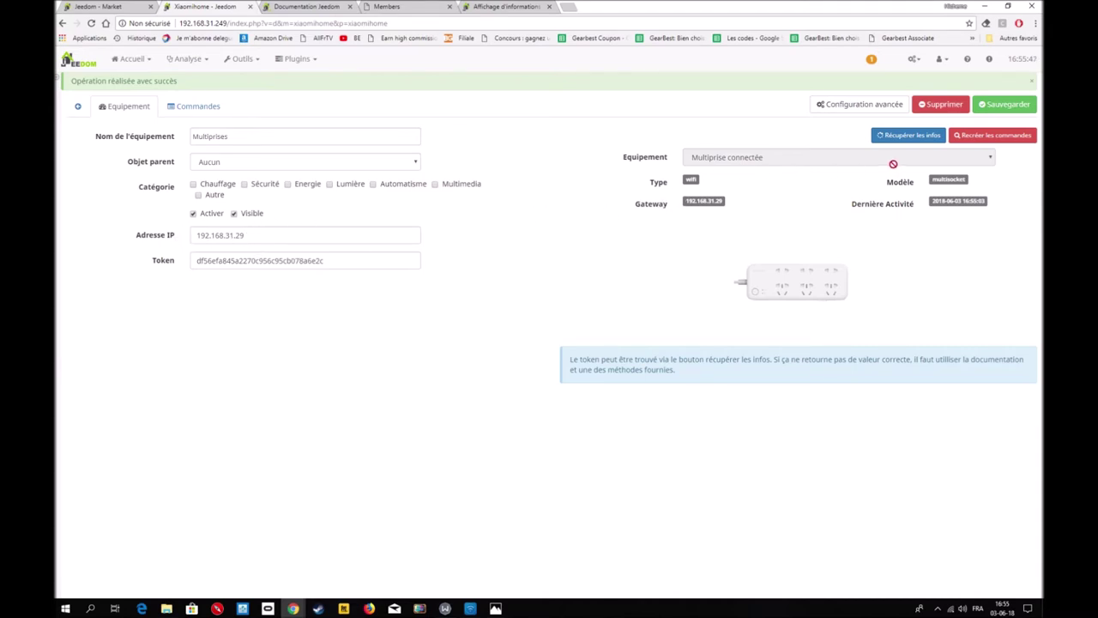
left_click(77, 106)
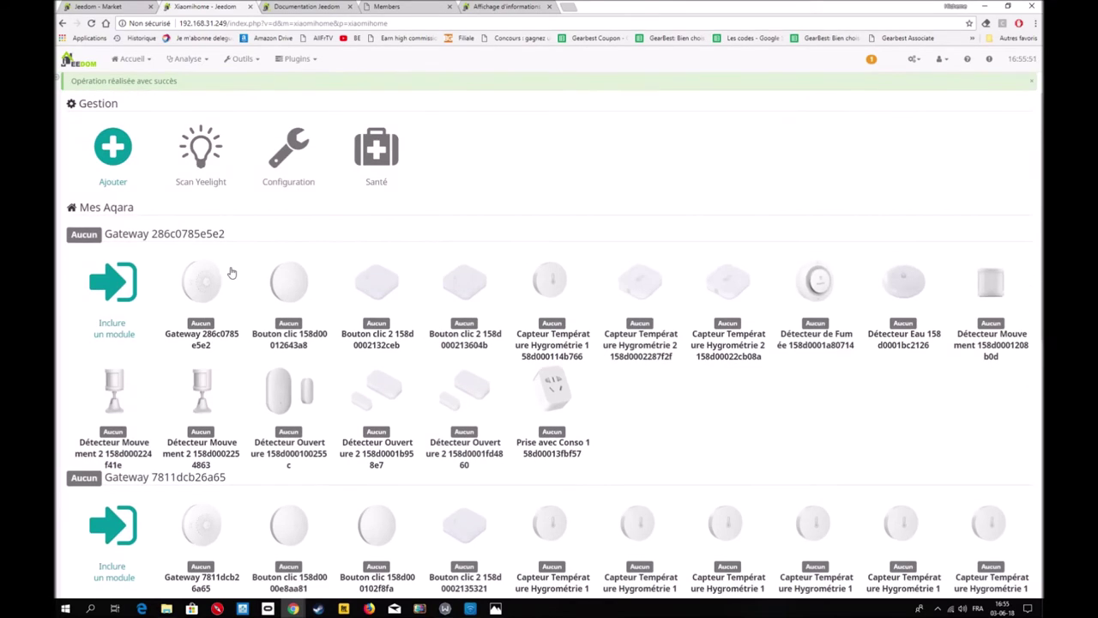
Add a new equipment named "pp" and activate its IP address field.
left_click(112, 156)
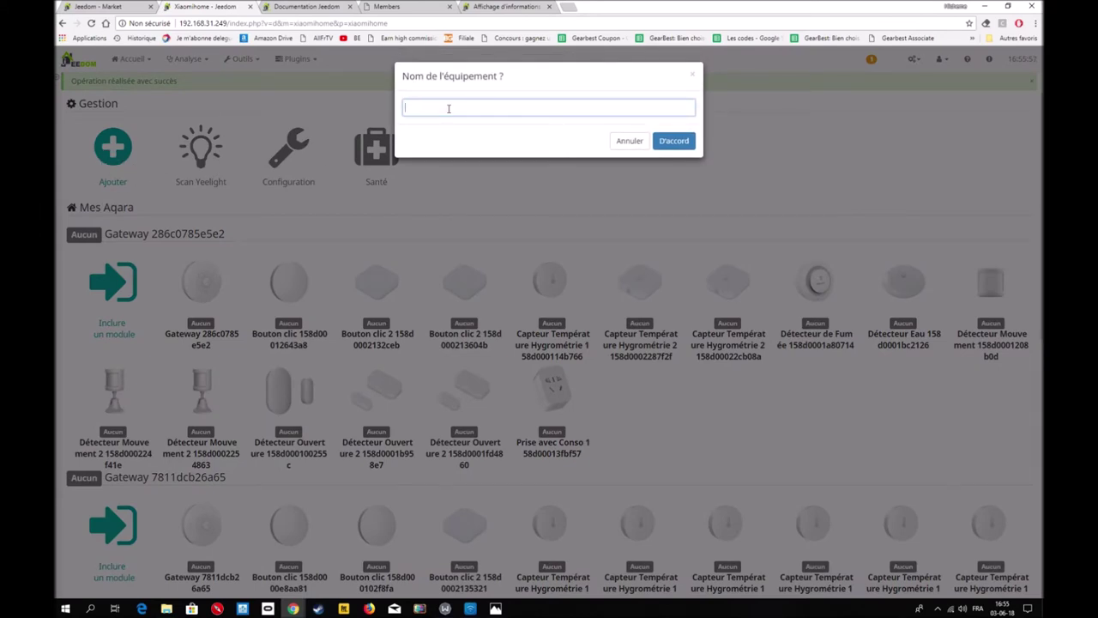
type("pp")
left_click(676, 140)
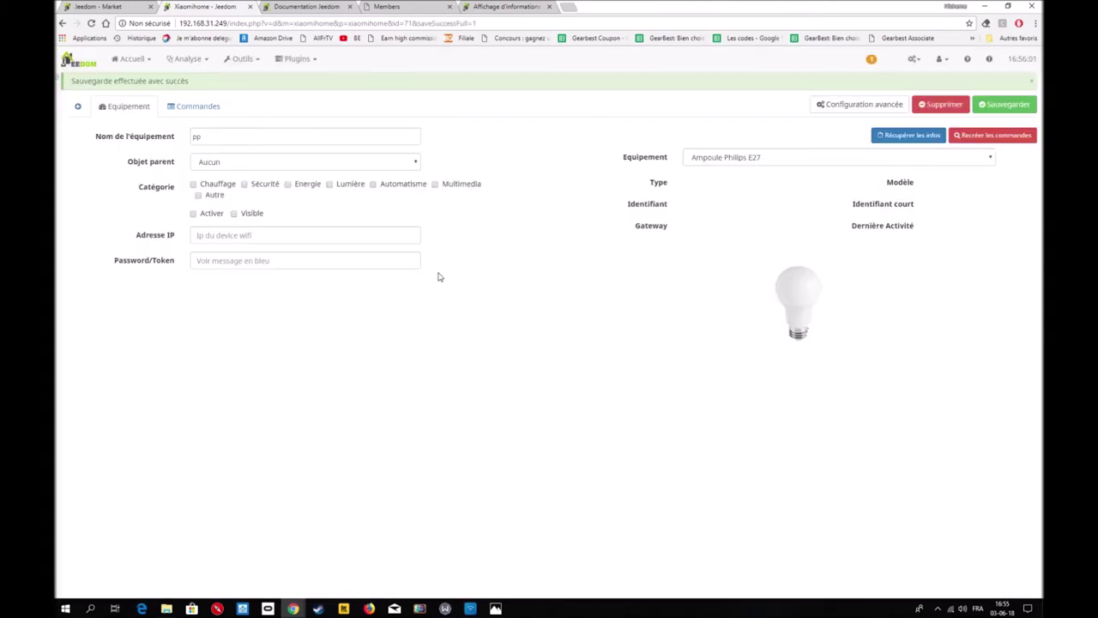
left_click(270, 237)
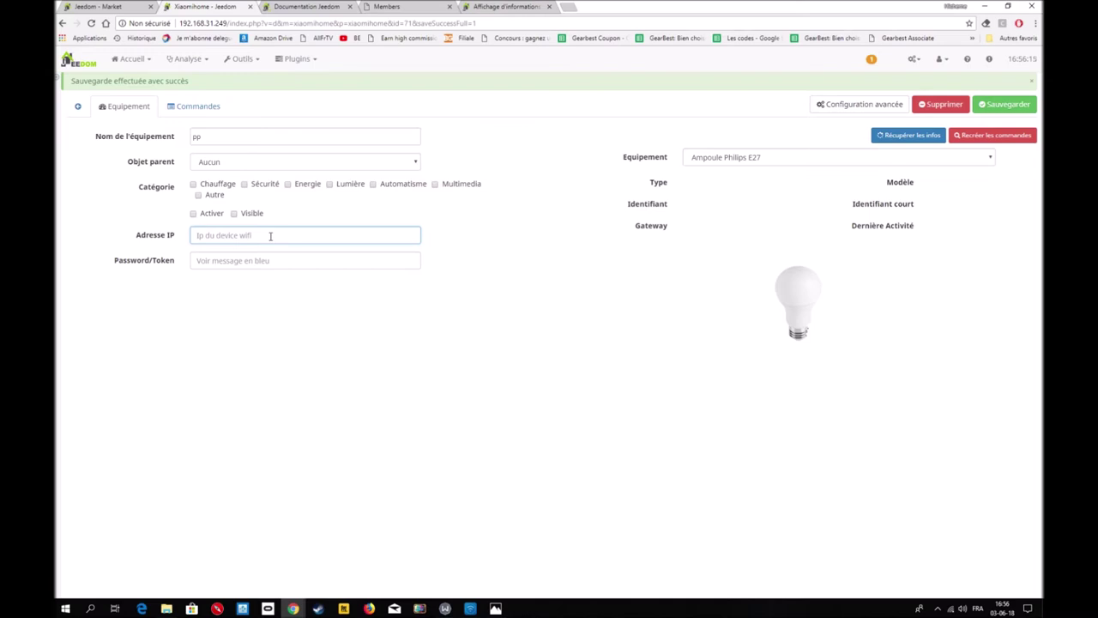
Examine the Wifi and Yeelight equipment types offered for "pp" without choosing one, and dismiss the Facebook notification.
left_click(984, 164)
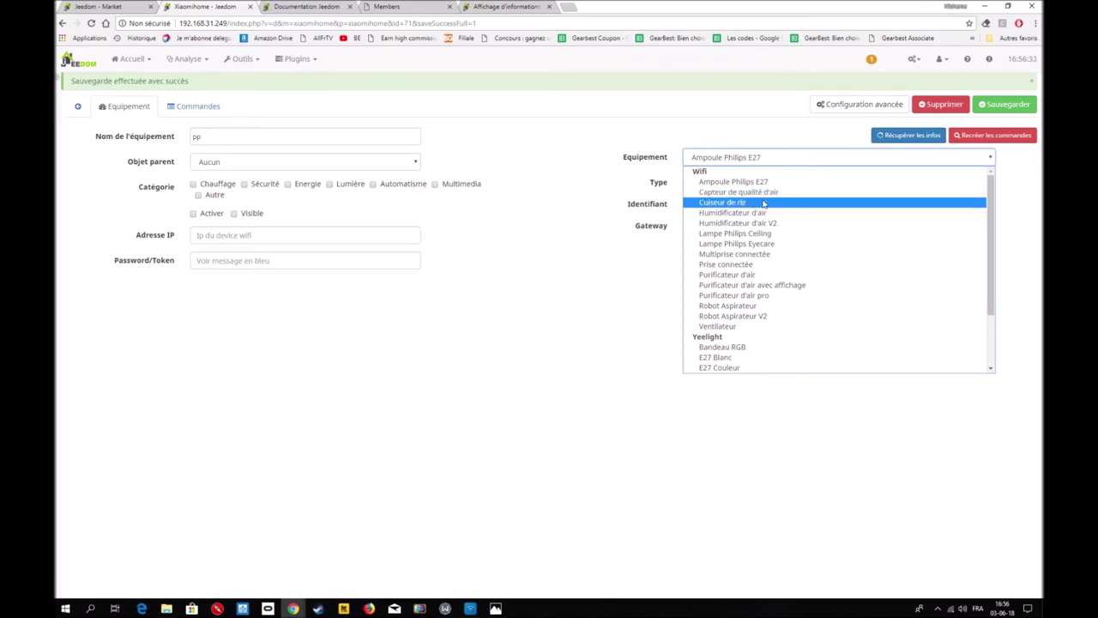
scroll(728, 305, "down", 2)
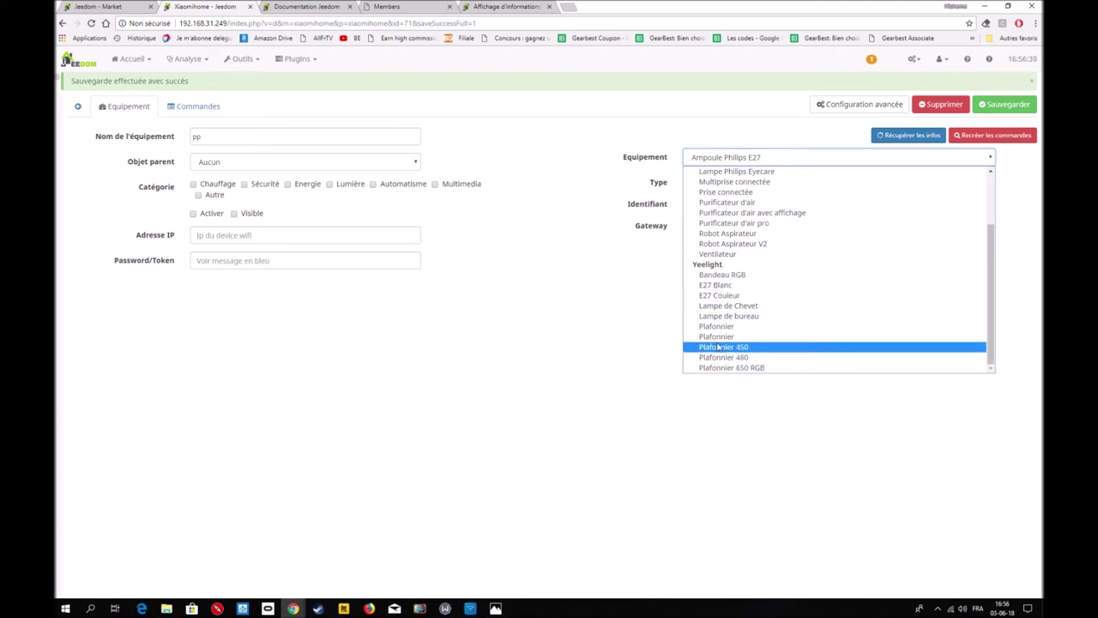
scroll(755, 326, "up", 2)
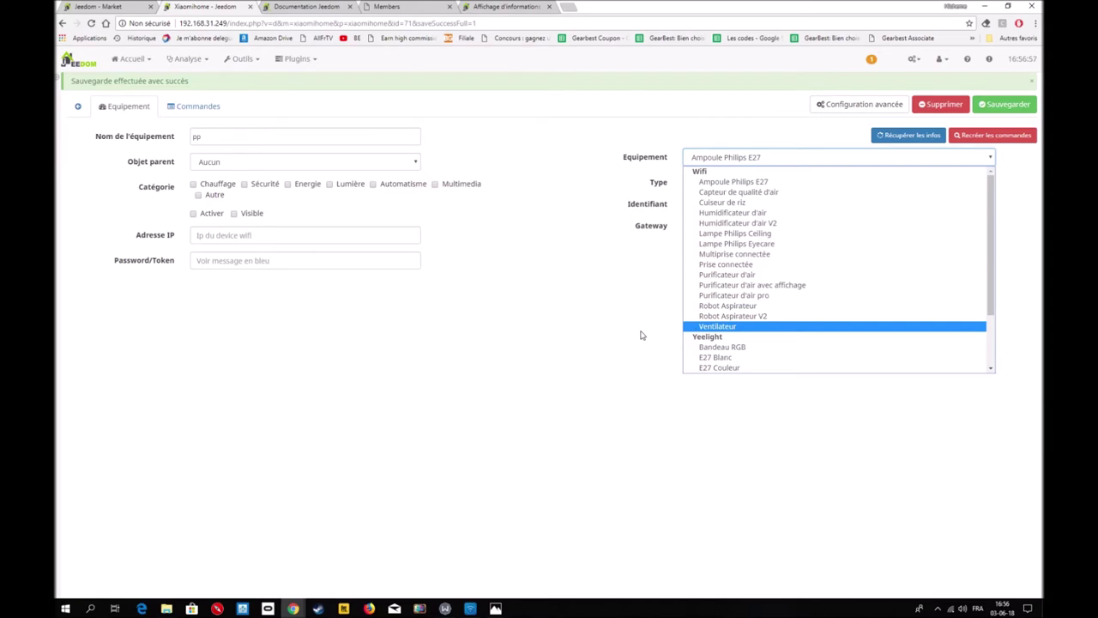
left_click(622, 260)
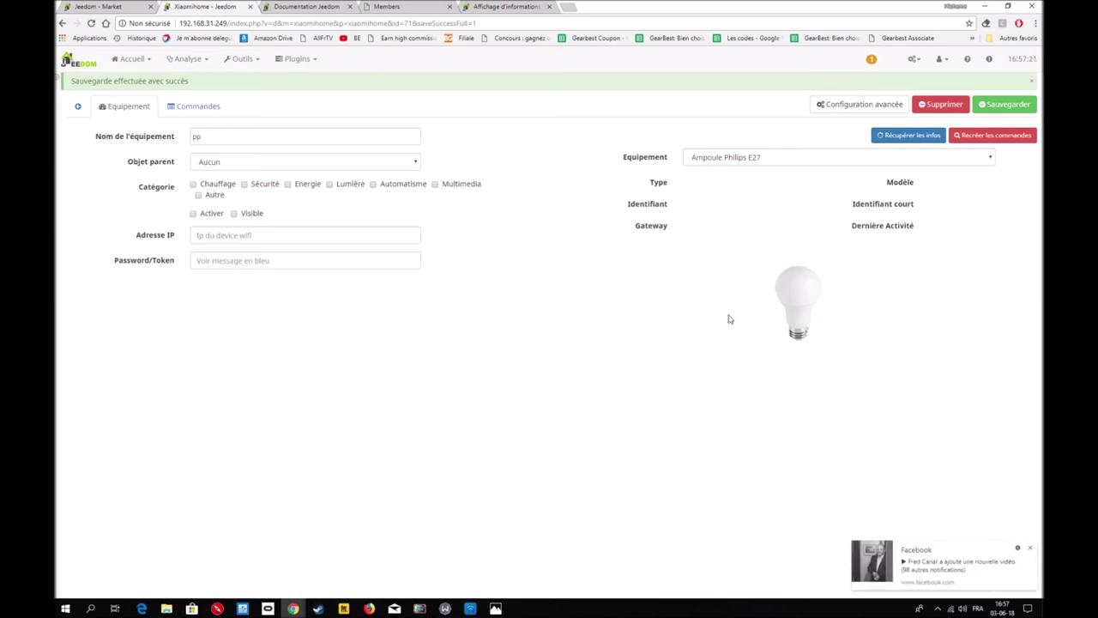
left_click(1031, 548)
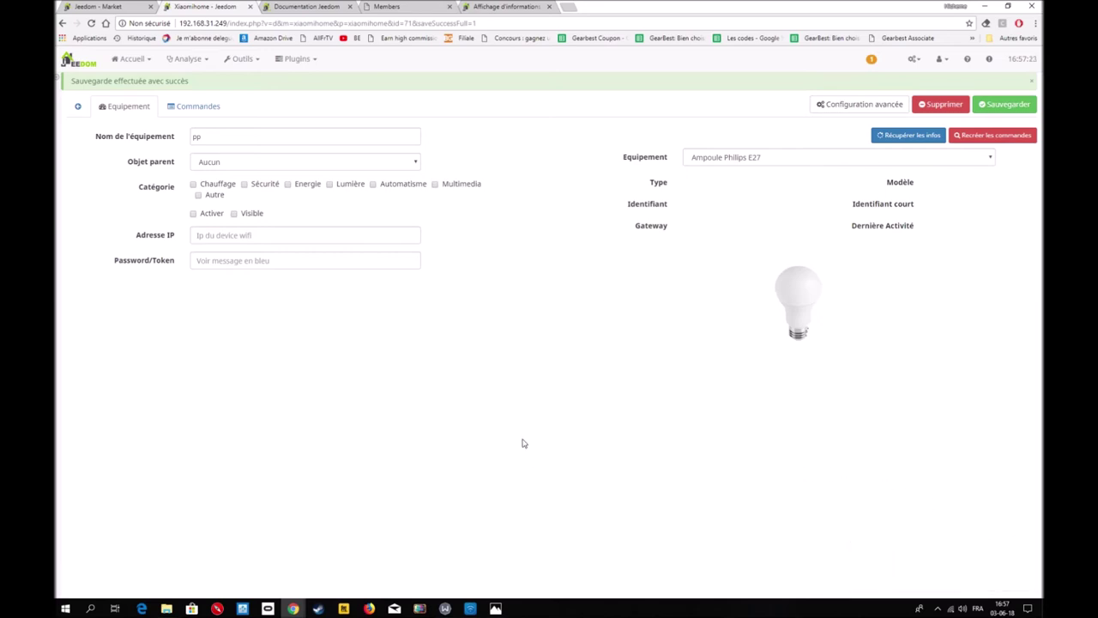
Point out the IP address, save and info retrieval controls of the "pp" equipment, and delete that equipment.
left_click(248, 237)
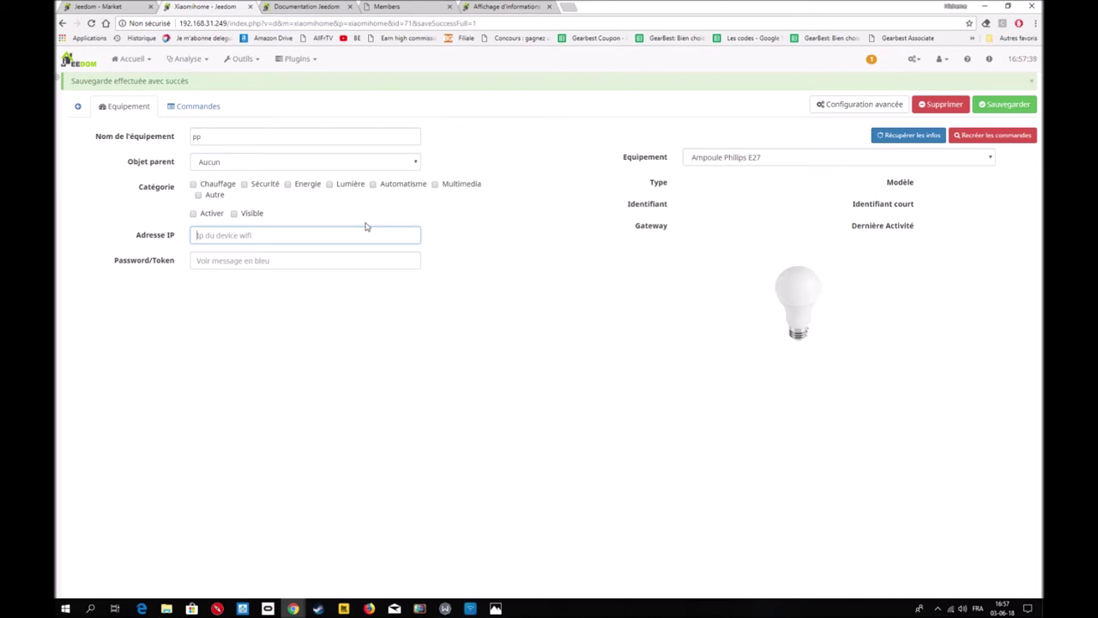
left_click(999, 108)
left_click(906, 137)
left_click(941, 106)
left_click(673, 104)
Examine the equipment settings of the Multiprises power strip and the Philips zhirui e14 bulb under Mes Xiaomi Wifi.
scroll(488, 308, "down", 6)
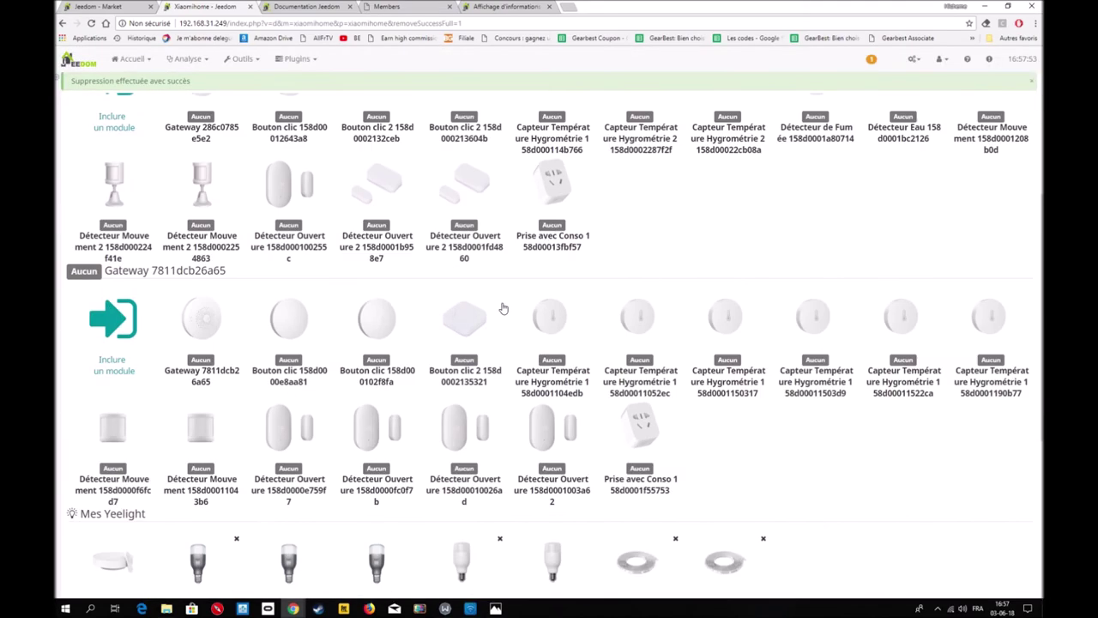
left_click(120, 403)
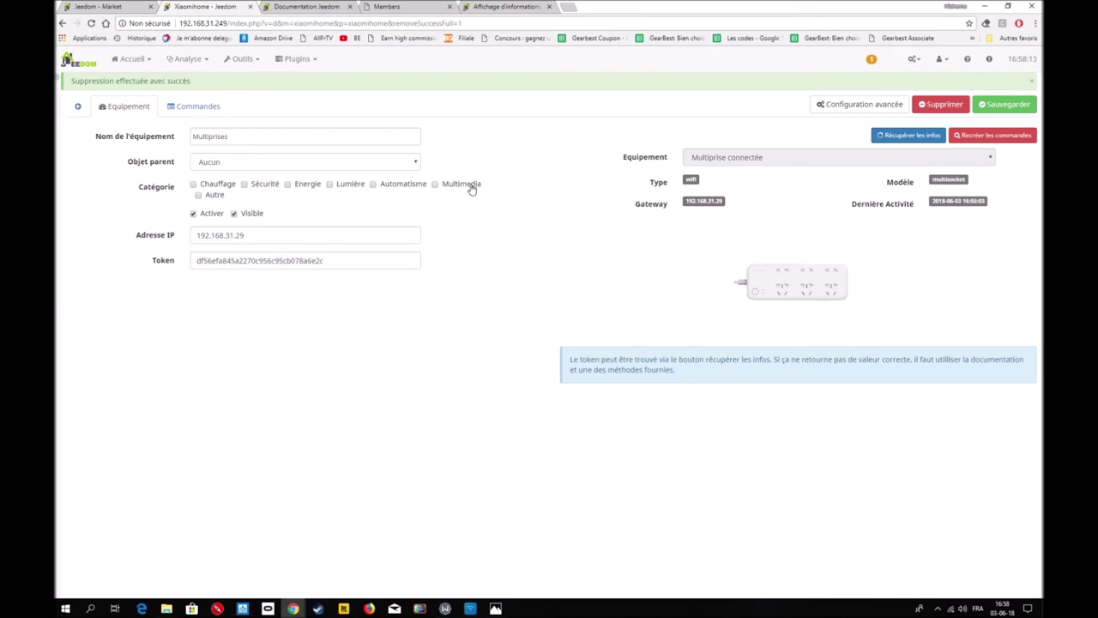
left_click(77, 106)
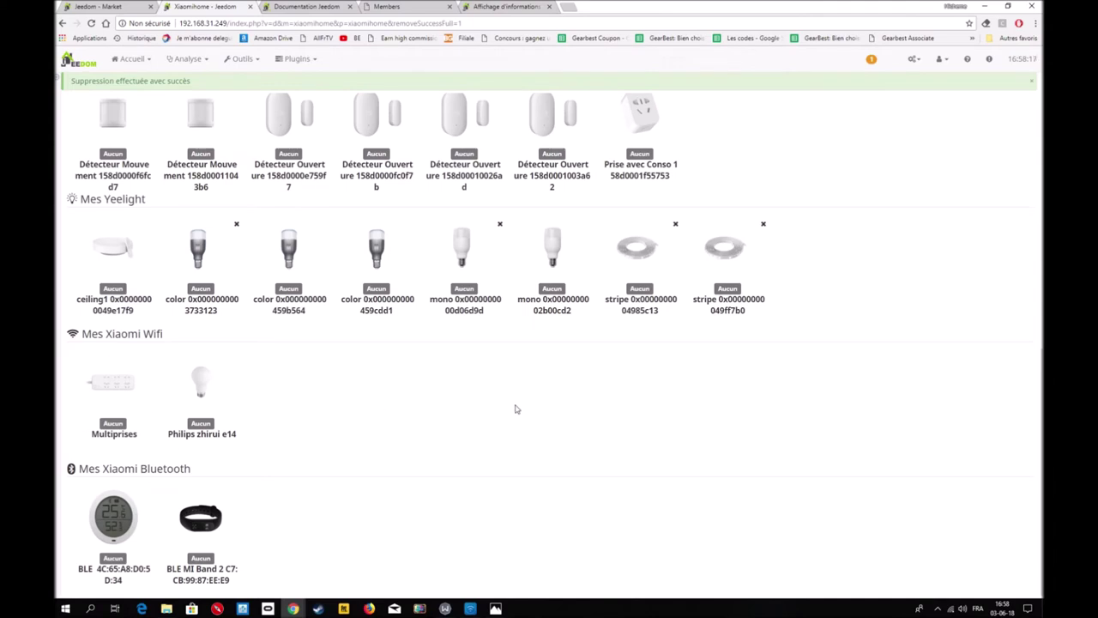
left_click(204, 400)
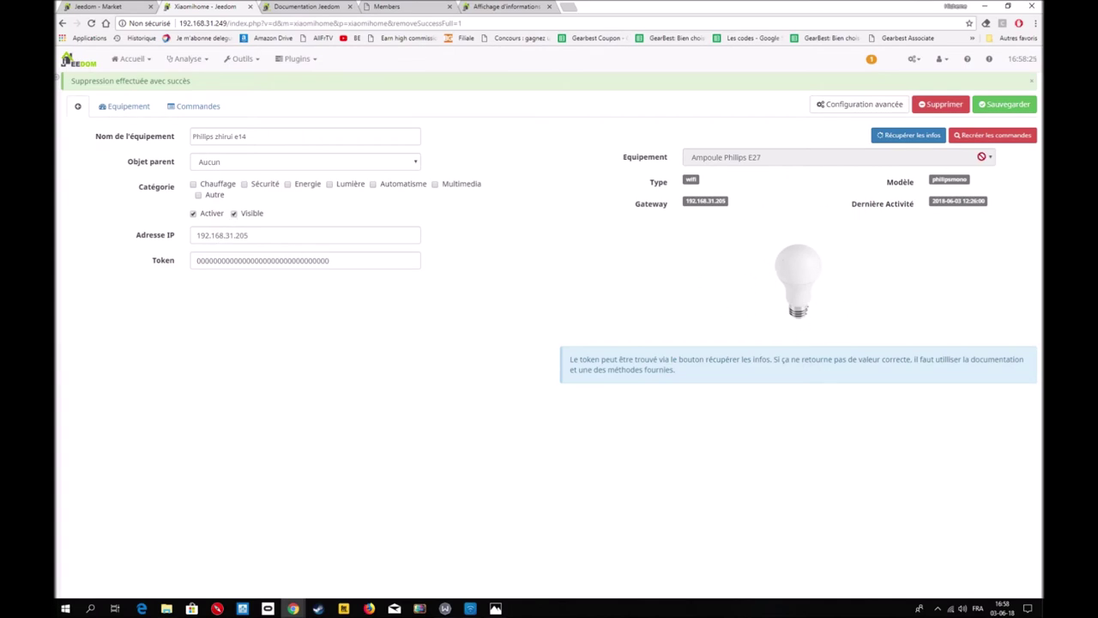
left_click(78, 106)
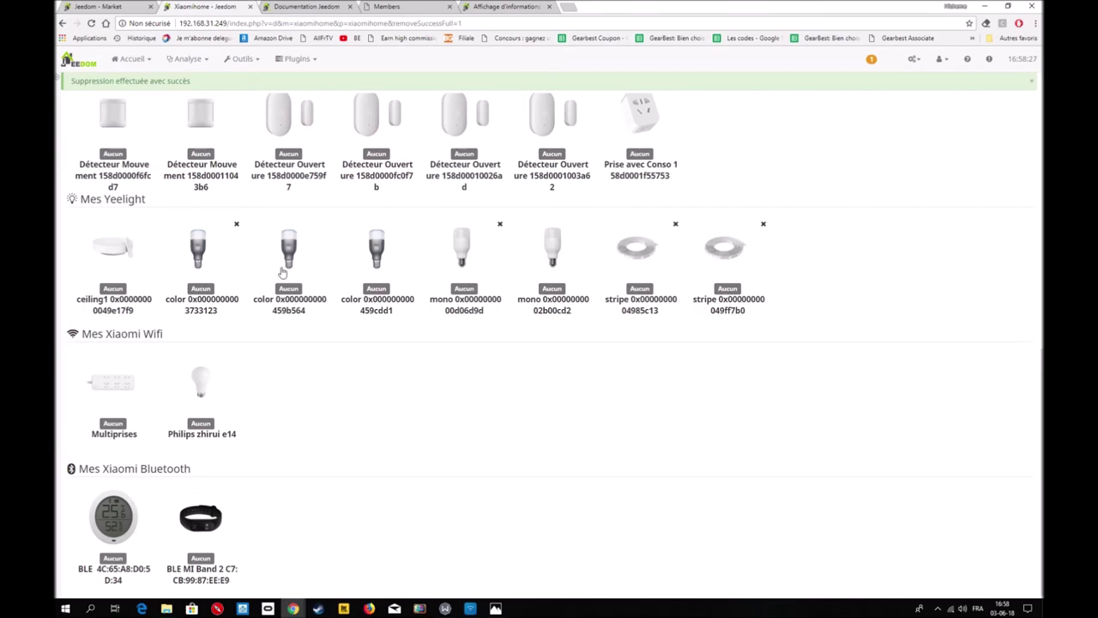
Add a new equipment named "yy".
scroll(266, 257, "up", 10)
left_click(127, 149)
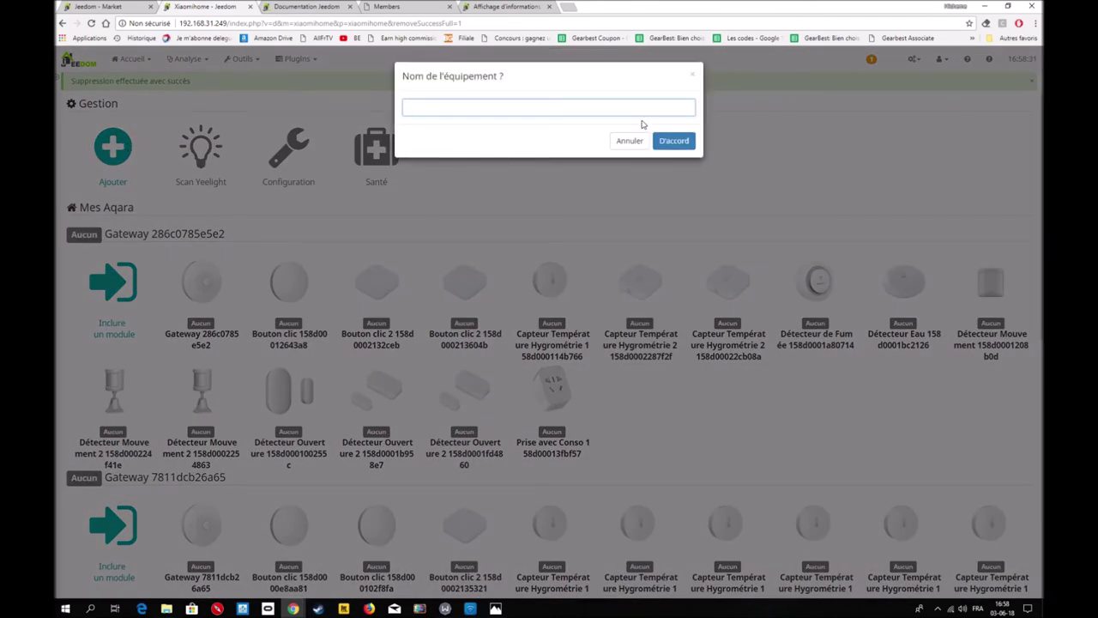
left_click(673, 141)
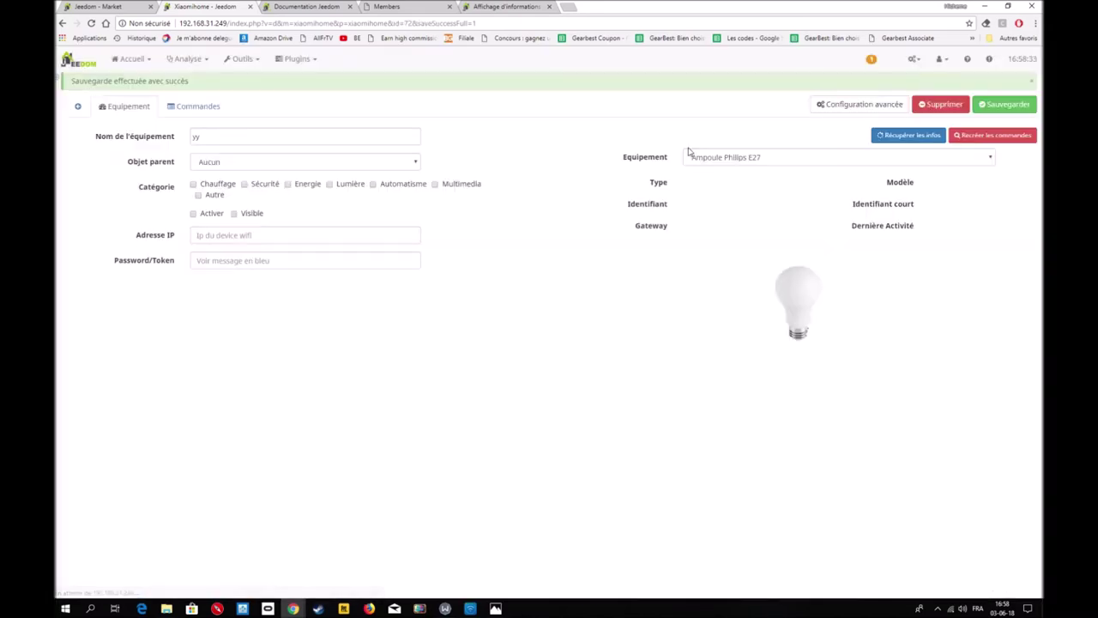
Browse the Wifi and Yeelight equipment types offered for "yy" without choosing one, and delete that equipment.
left_click(991, 160)
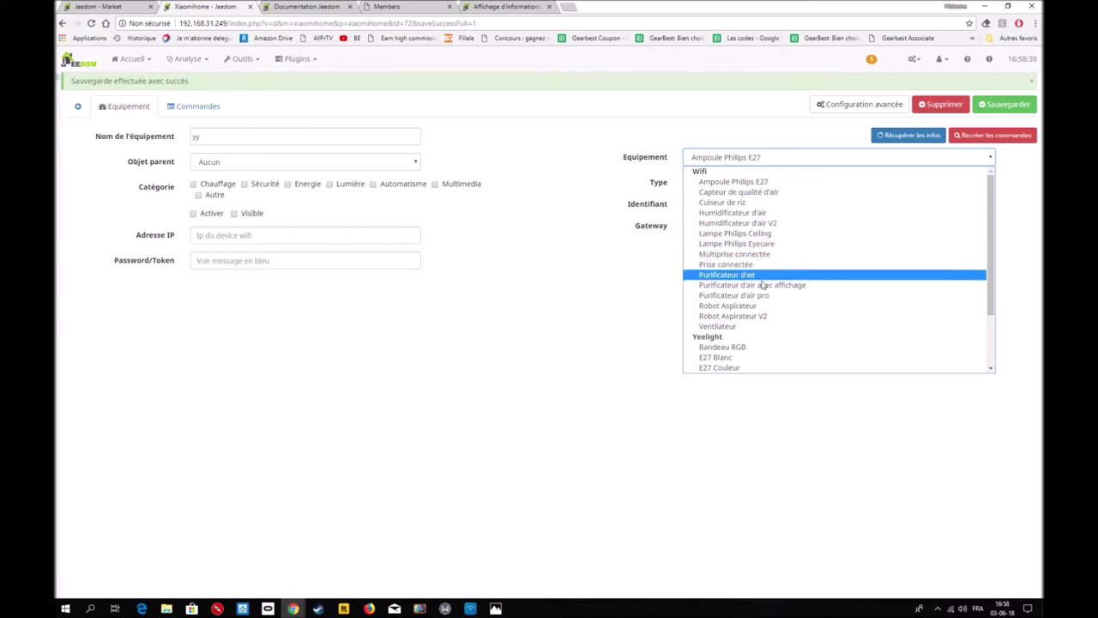
scroll(738, 343, "down", 3)
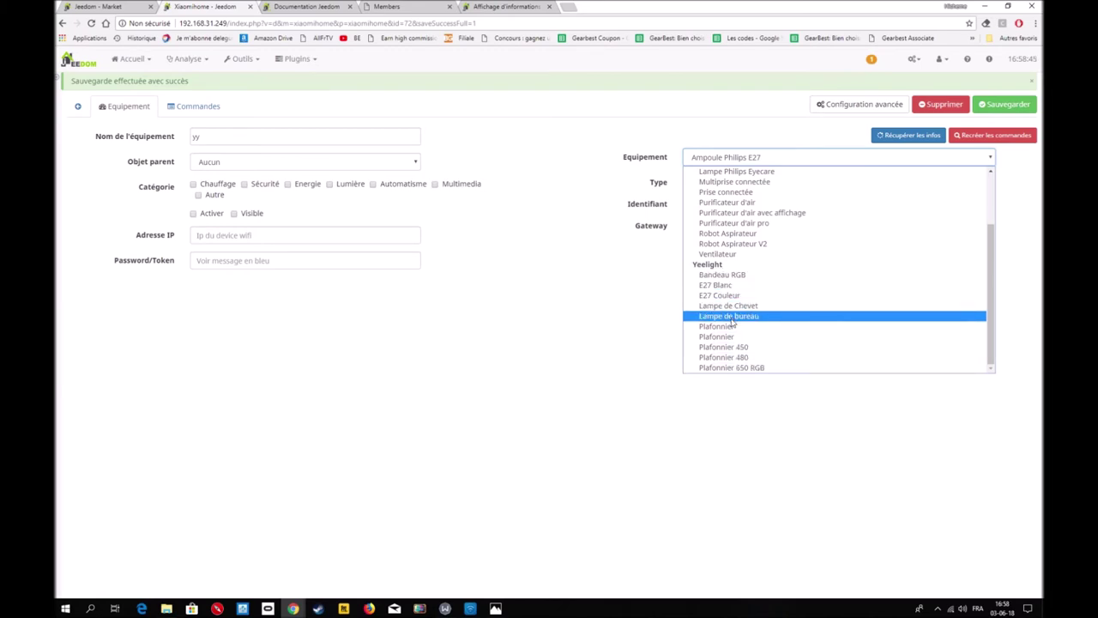
scroll(733, 323, "up", 3)
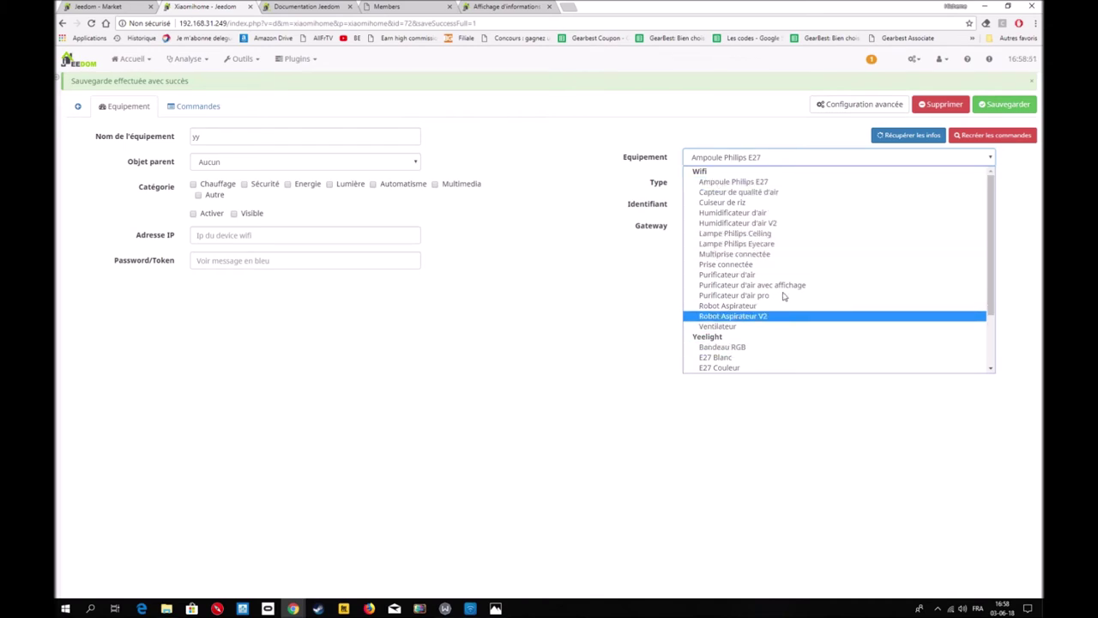
left_click(763, 141)
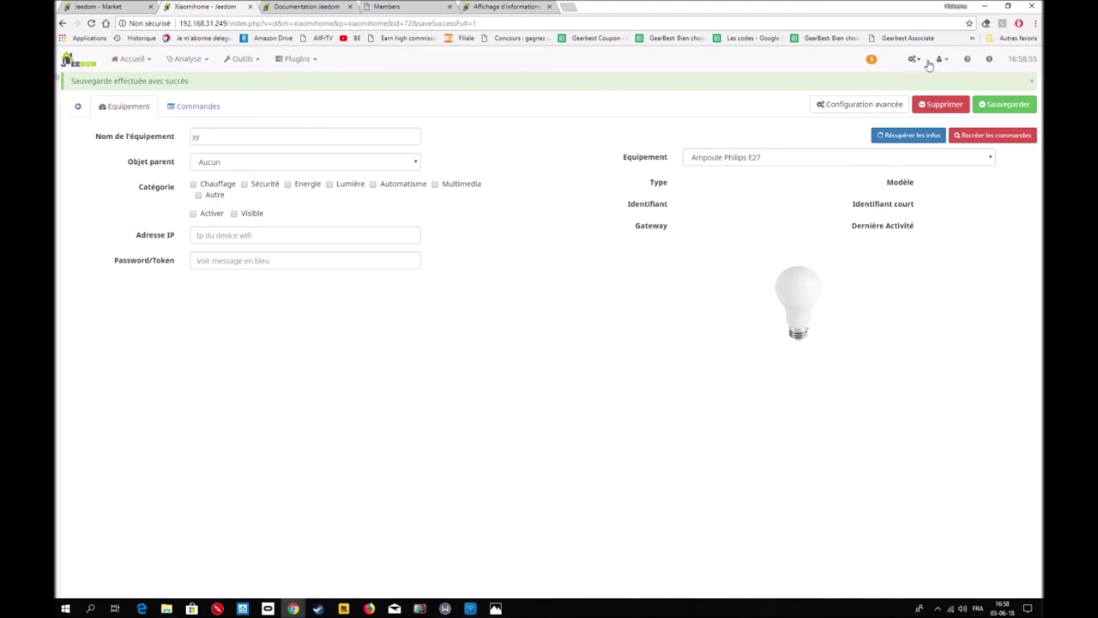
left_click(943, 105)
left_click(674, 104)
Check the Mes Xiaomi Bluetooth section and read the hint on the BLE temperature sensor.
scroll(577, 274, "down", 5)
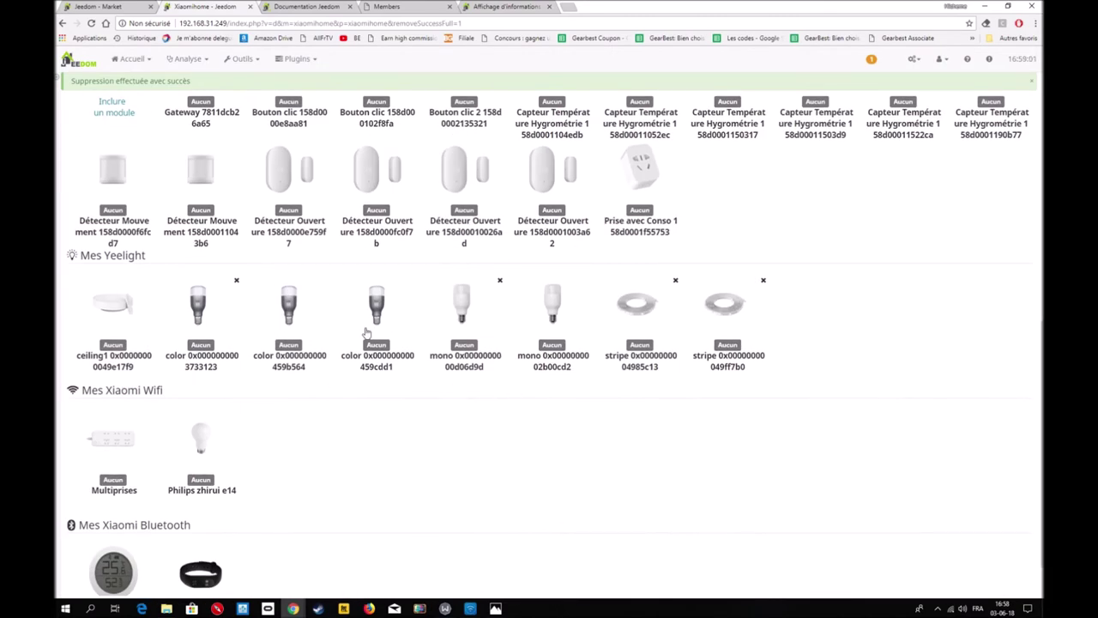
scroll(347, 321, "down", 1)
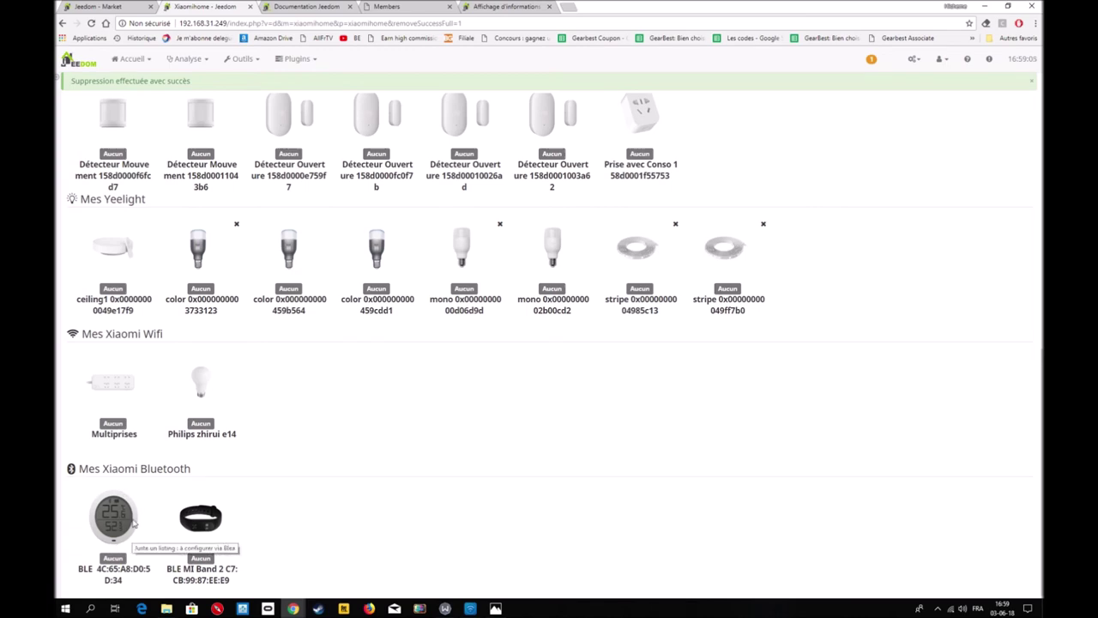
mouse_move(136, 502)
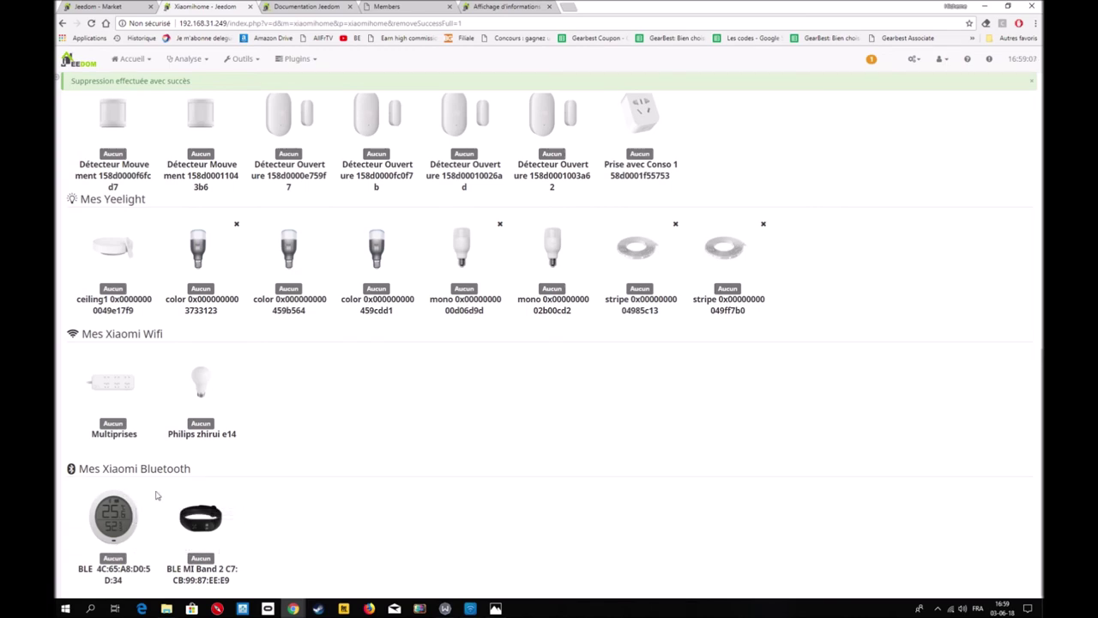
scroll(337, 425, "up", 1)
scroll(337, 425, "up", 10)
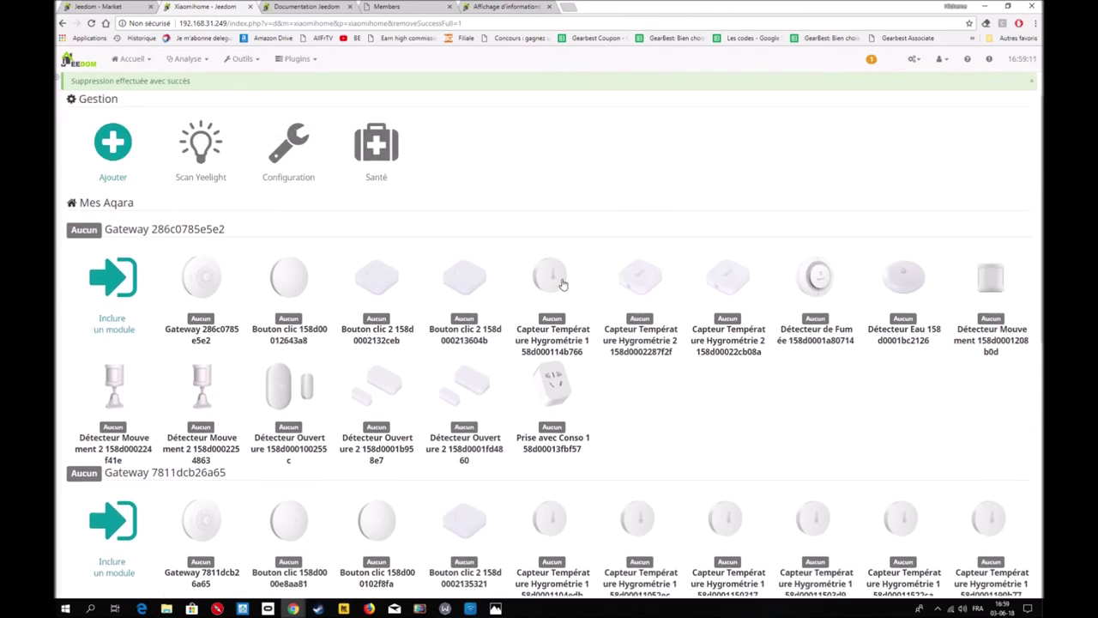
scroll(687, 442, "down", 3)
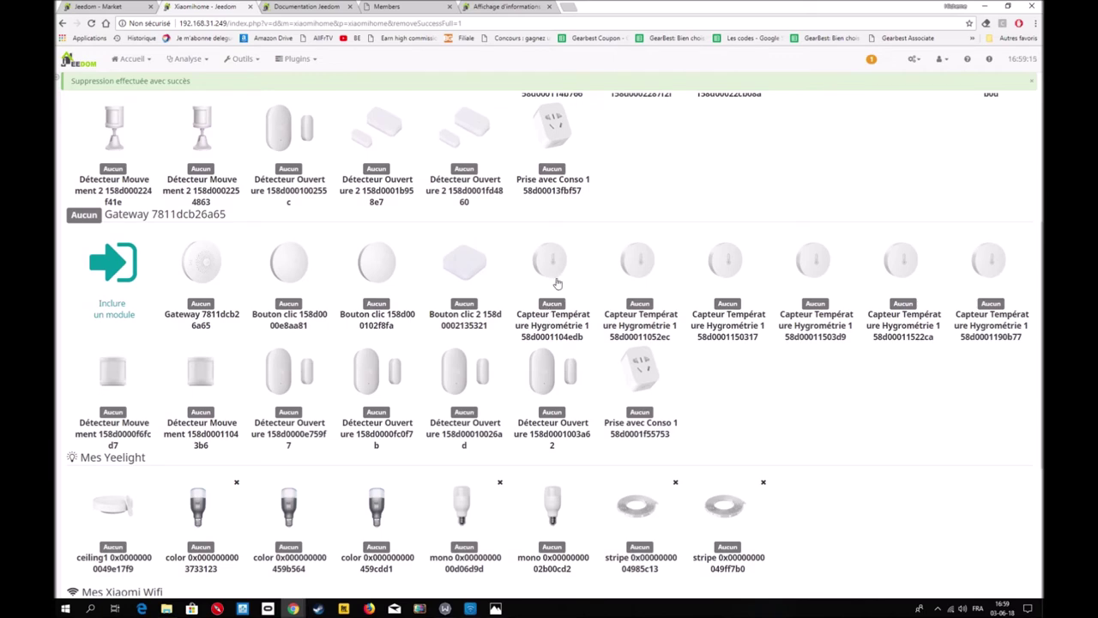
scroll(532, 384, "up", 3)
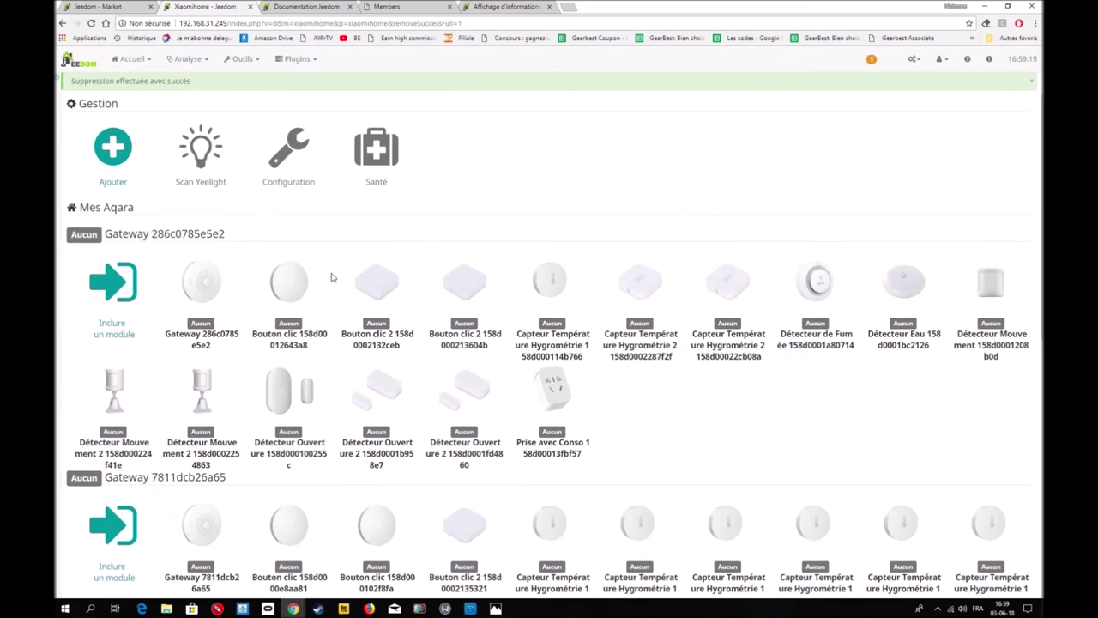
View the Bluetooth Advertisement plugin's Market page from the plugin management page, and close the Market.
left_click(311, 62)
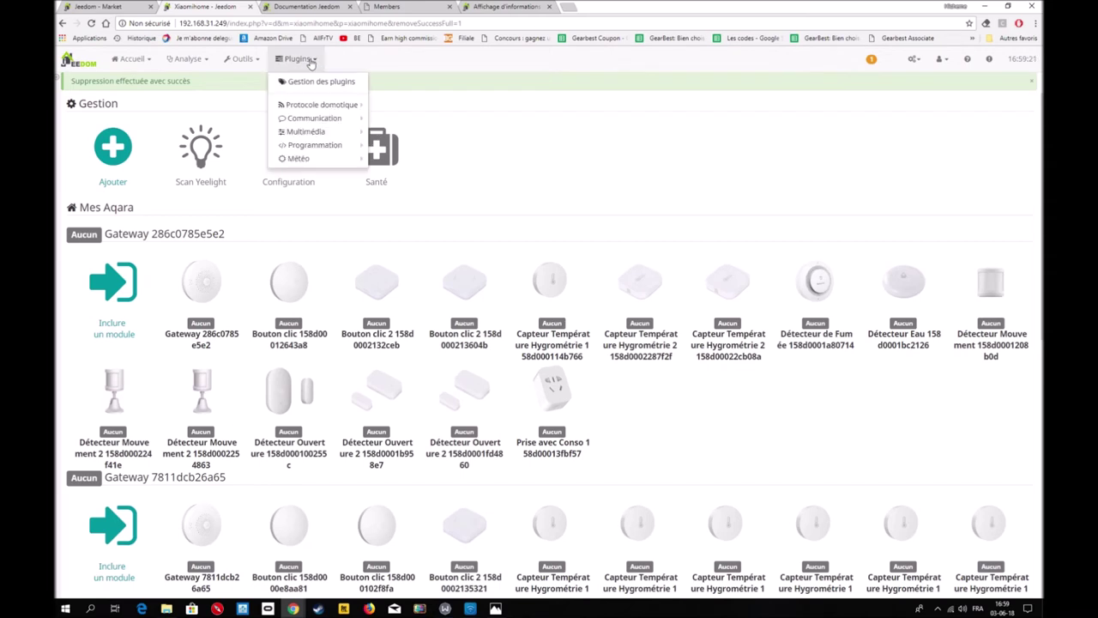
left_click(319, 83)
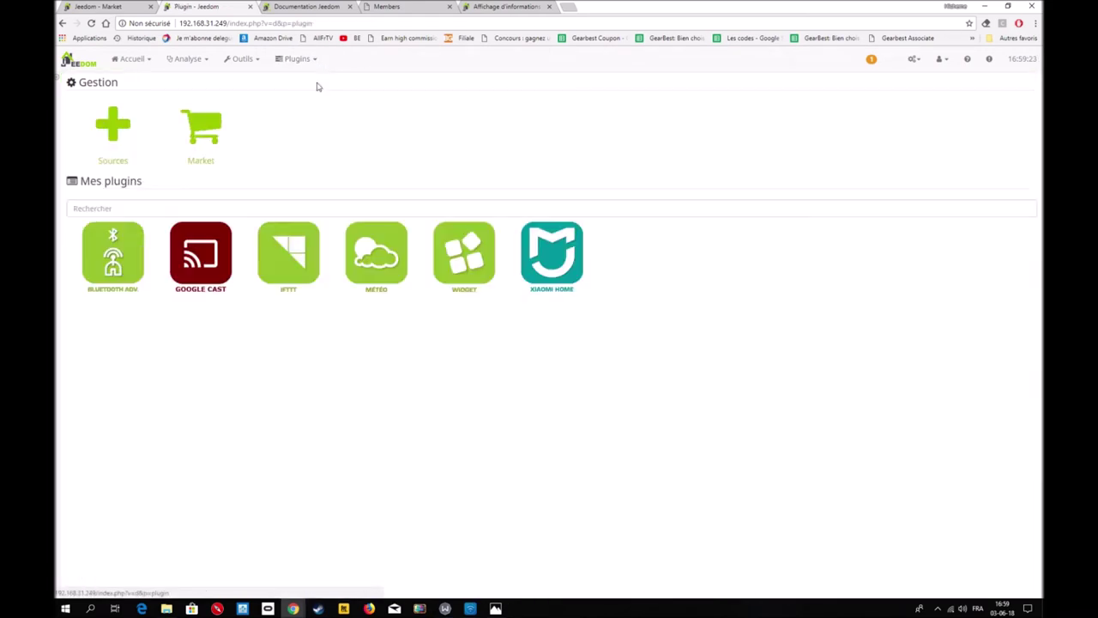
left_click(198, 131)
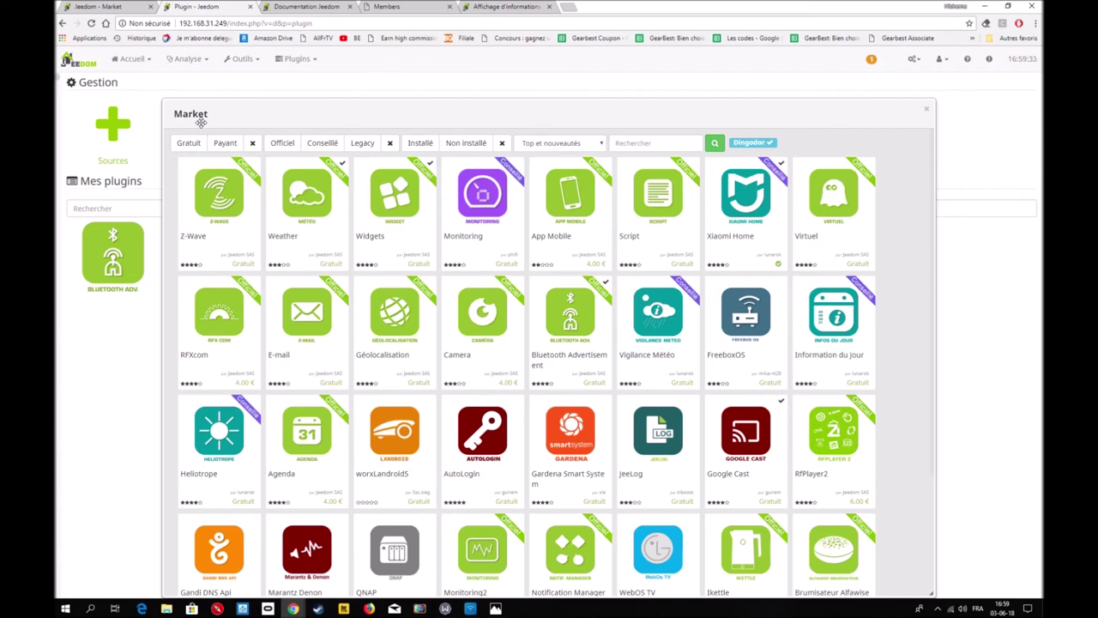
left_click(572, 318)
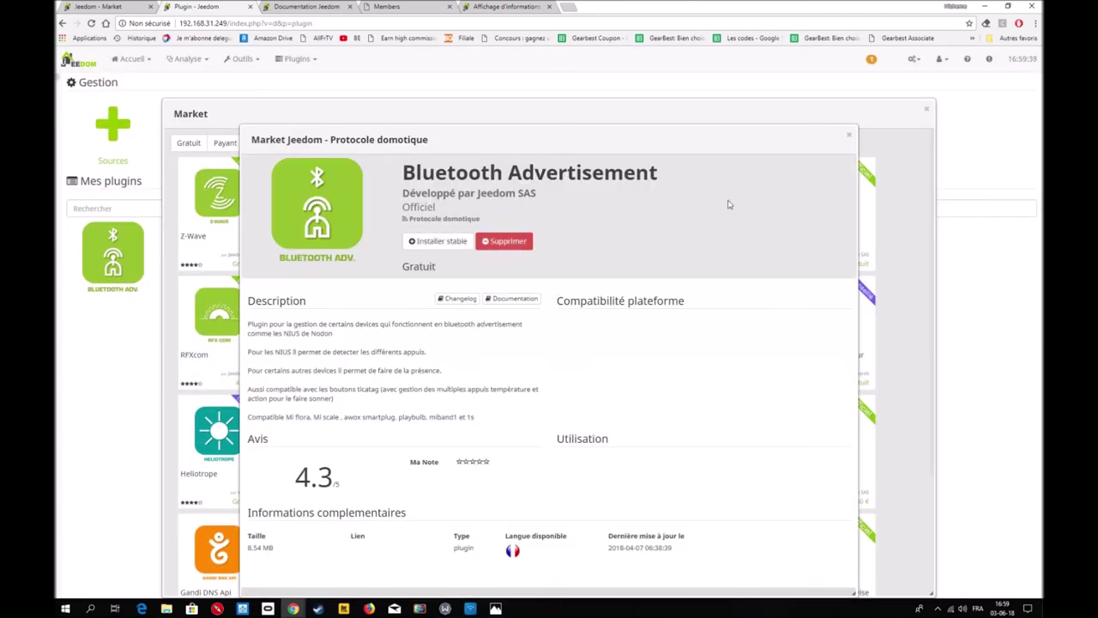
left_click(848, 135)
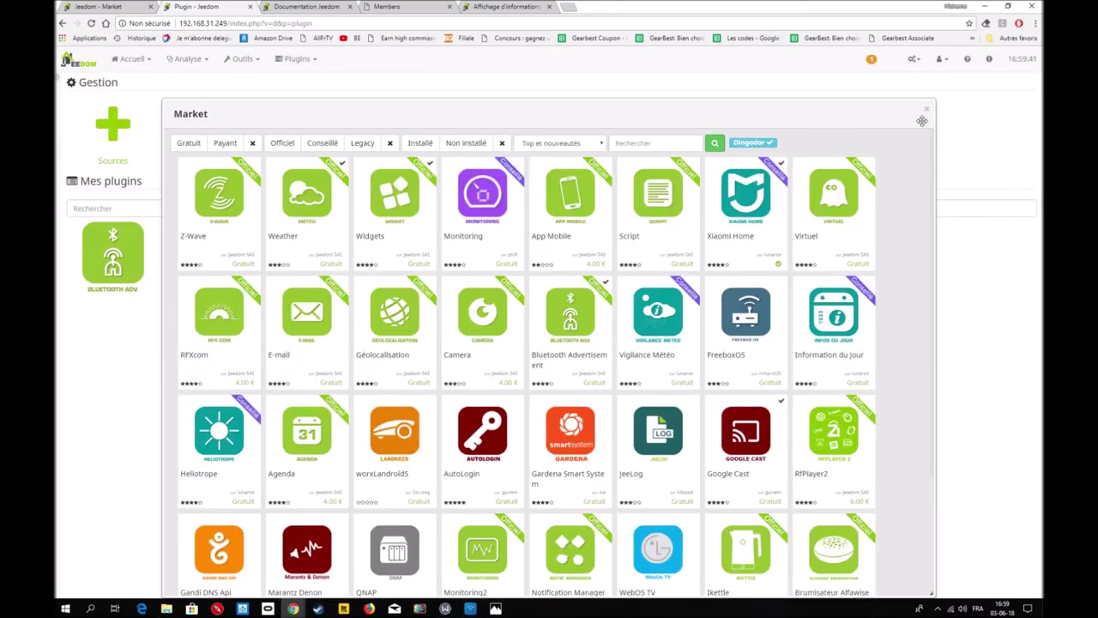
left_click(926, 109)
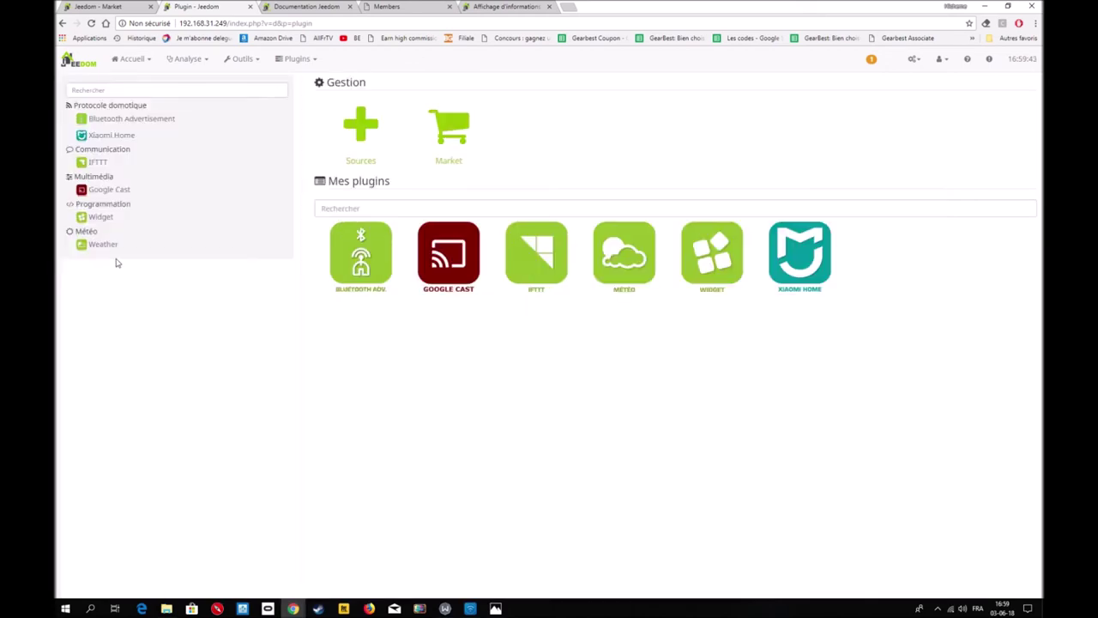
Open the Bluetooth Advertisement plugin's configuration and choose the hci0 adapter as the Port clef bluetooth.
left_click(130, 279)
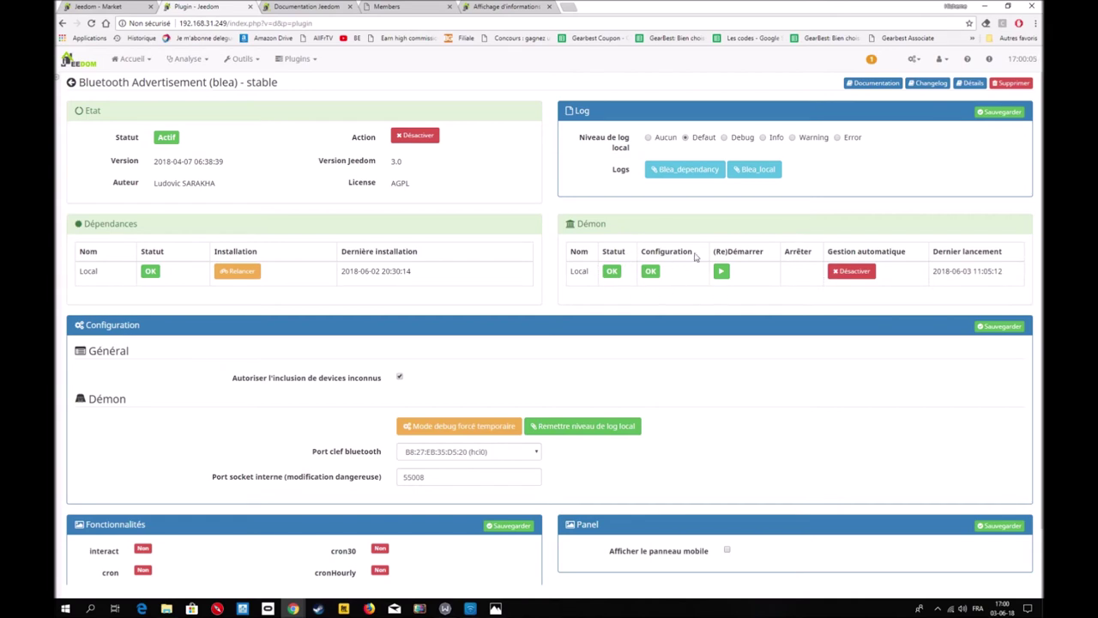
scroll(375, 306, "down", 1)
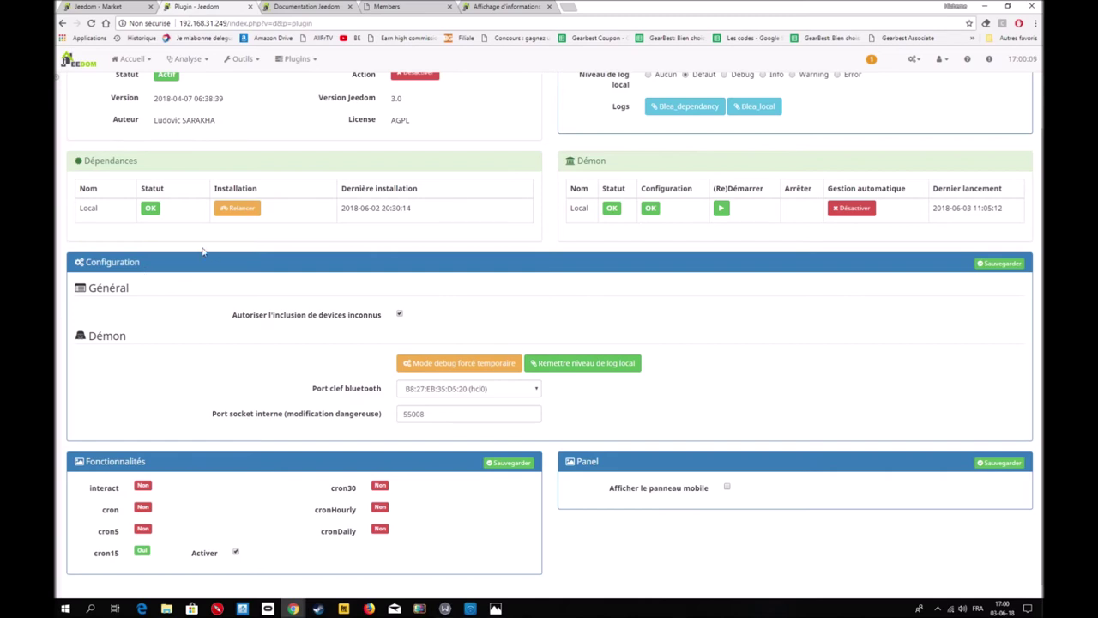
left_click(539, 391)
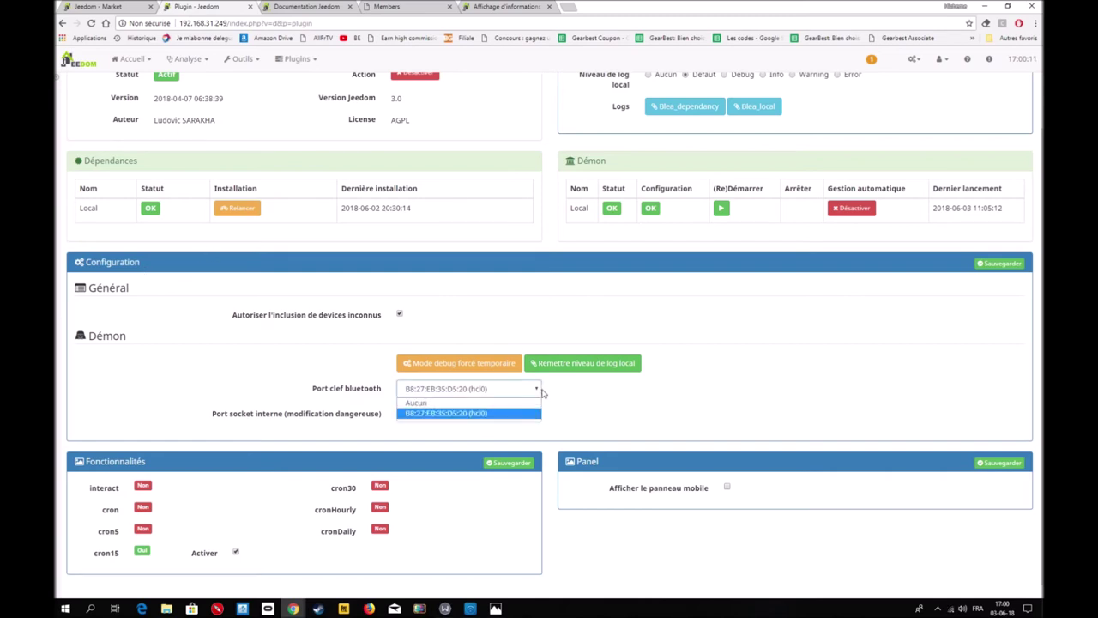
left_click(419, 414)
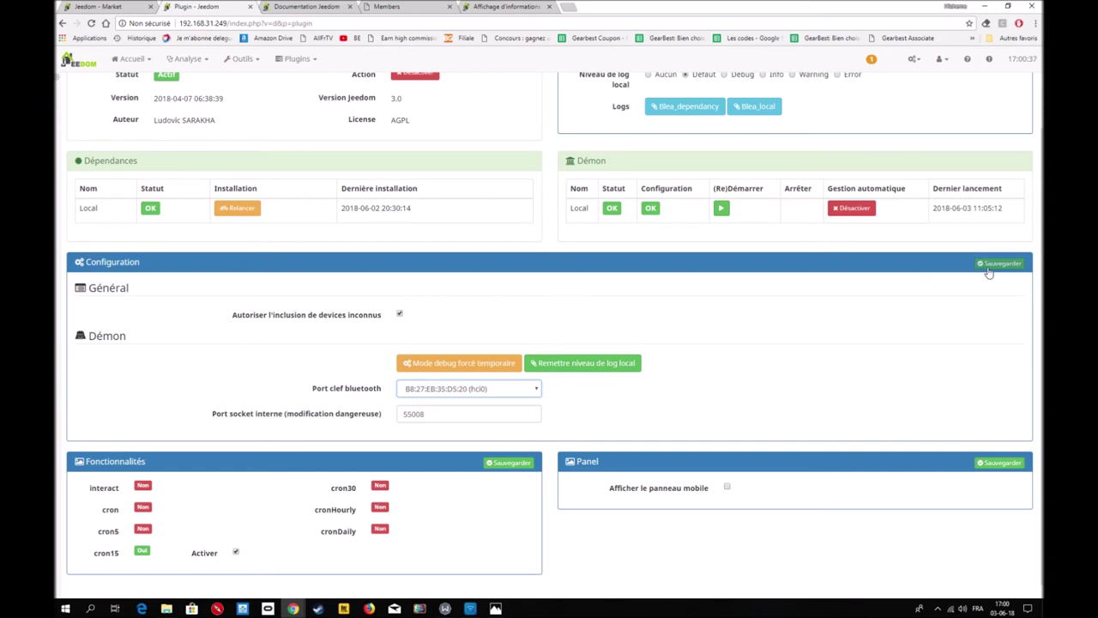
scroll(567, 286, "up", 2)
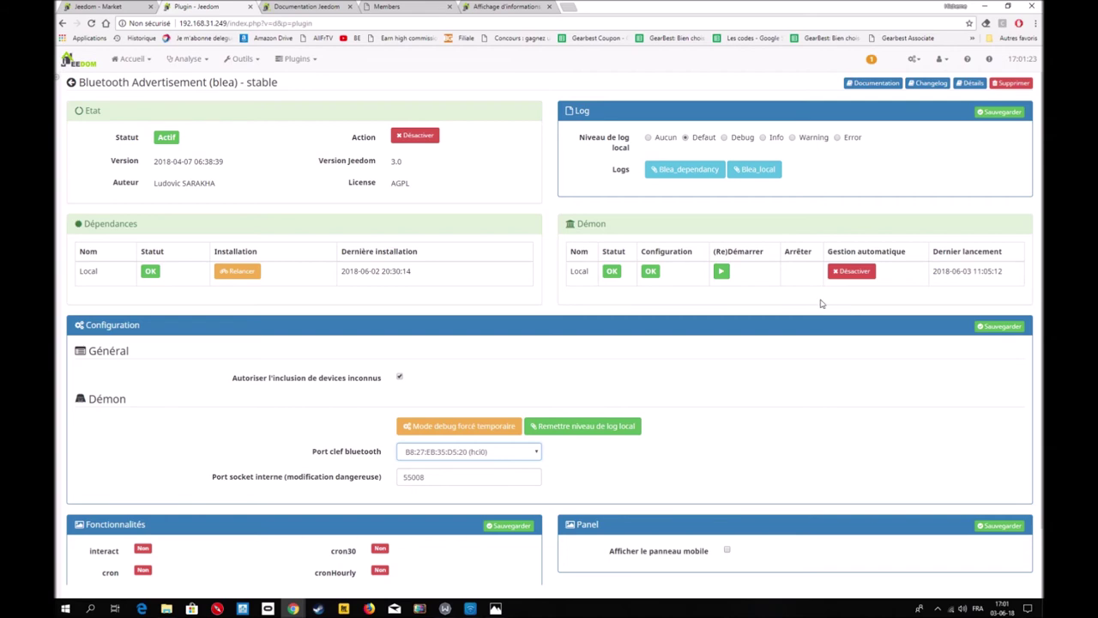
left_click(951, 62)
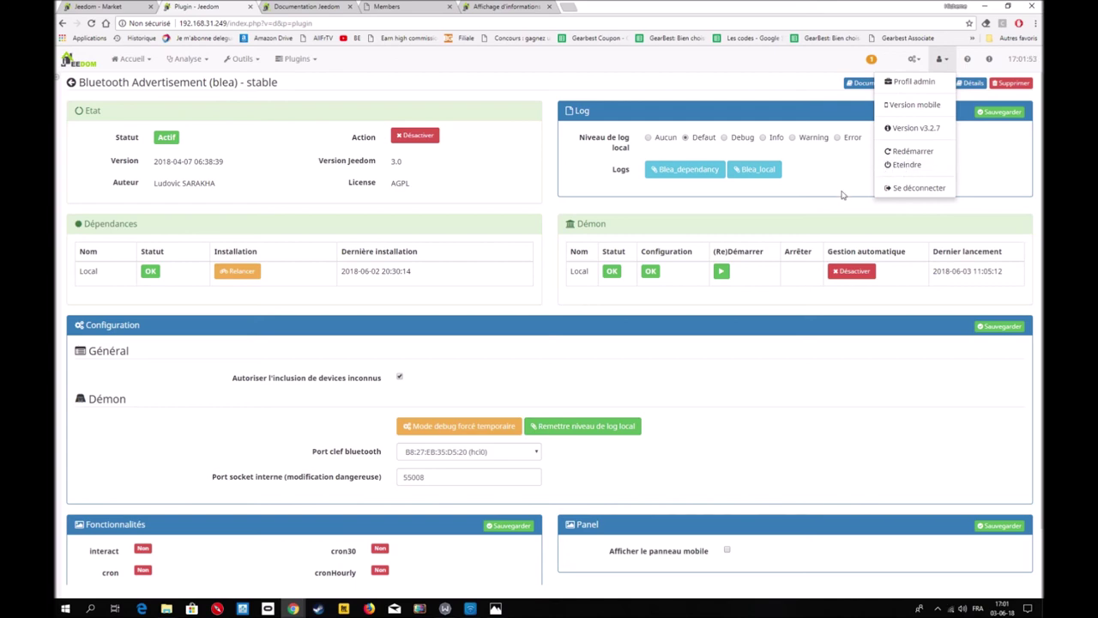
left_click(754, 99)
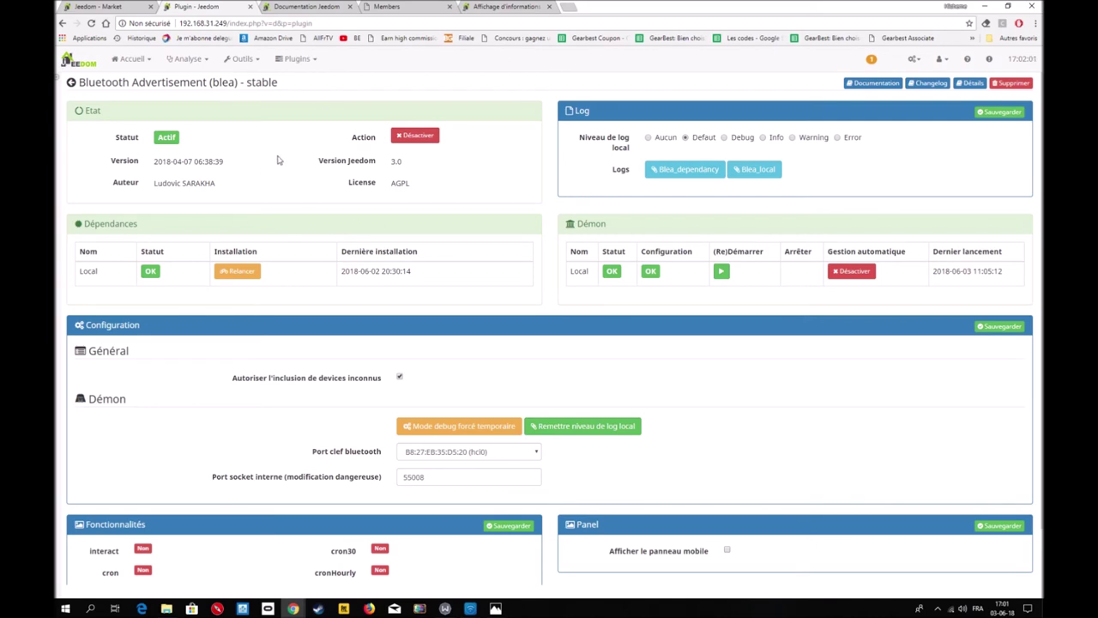
left_click(308, 68)
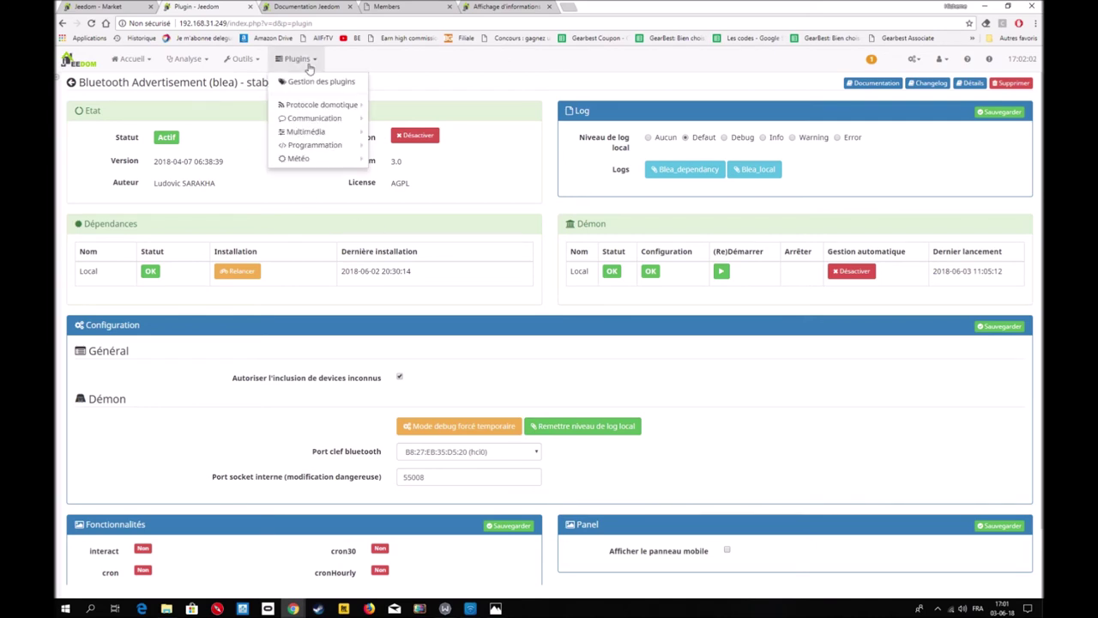
left_click(245, 62)
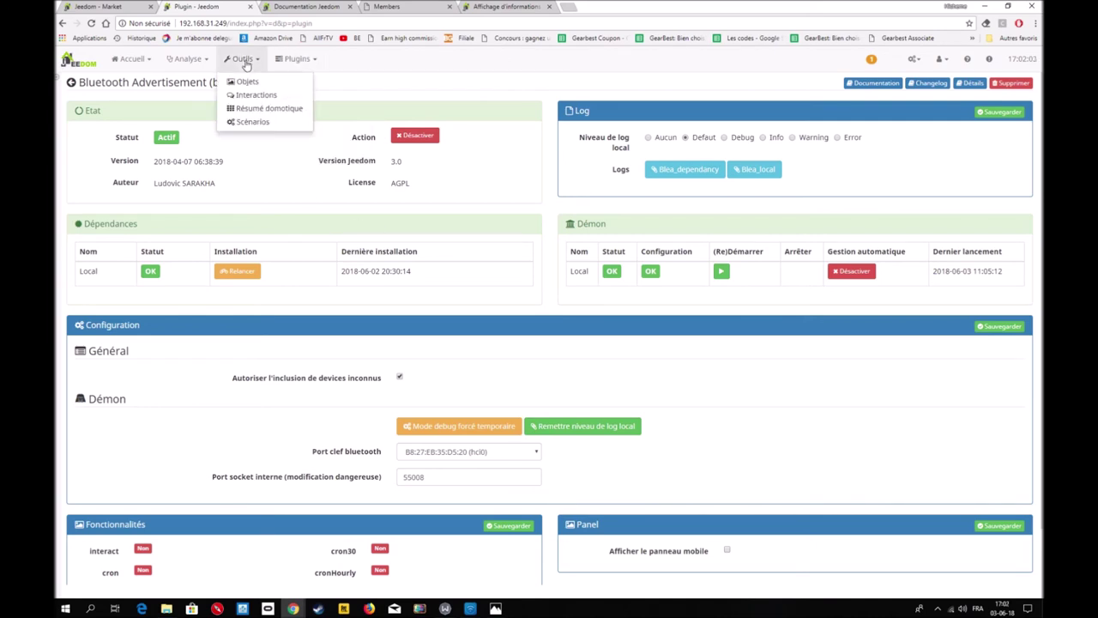
left_click(200, 62)
left_click(307, 62)
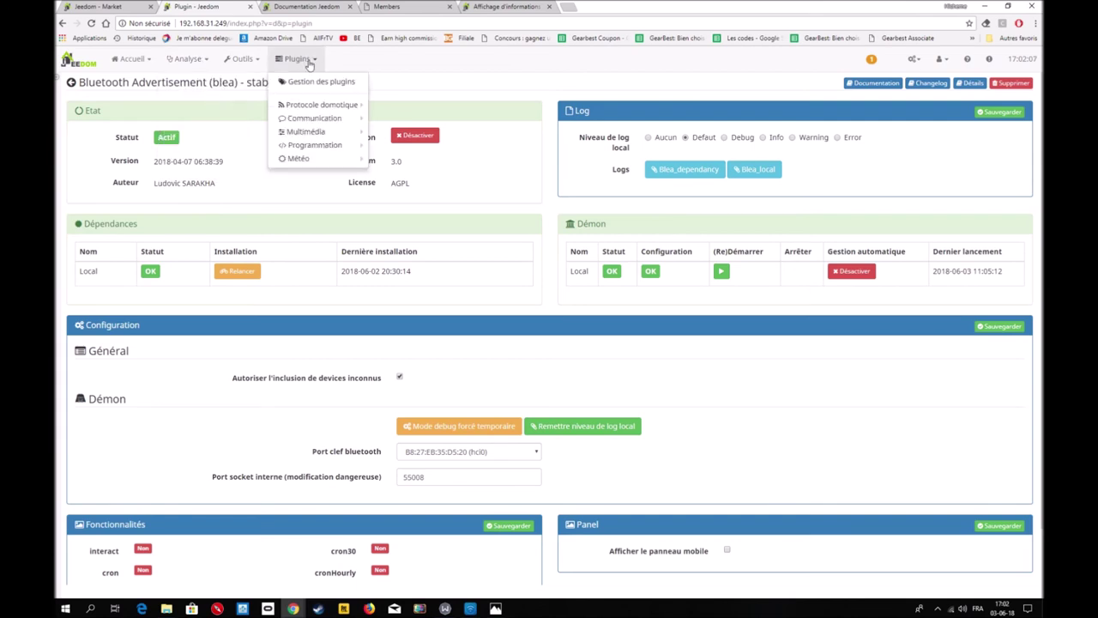
left_click(943, 60)
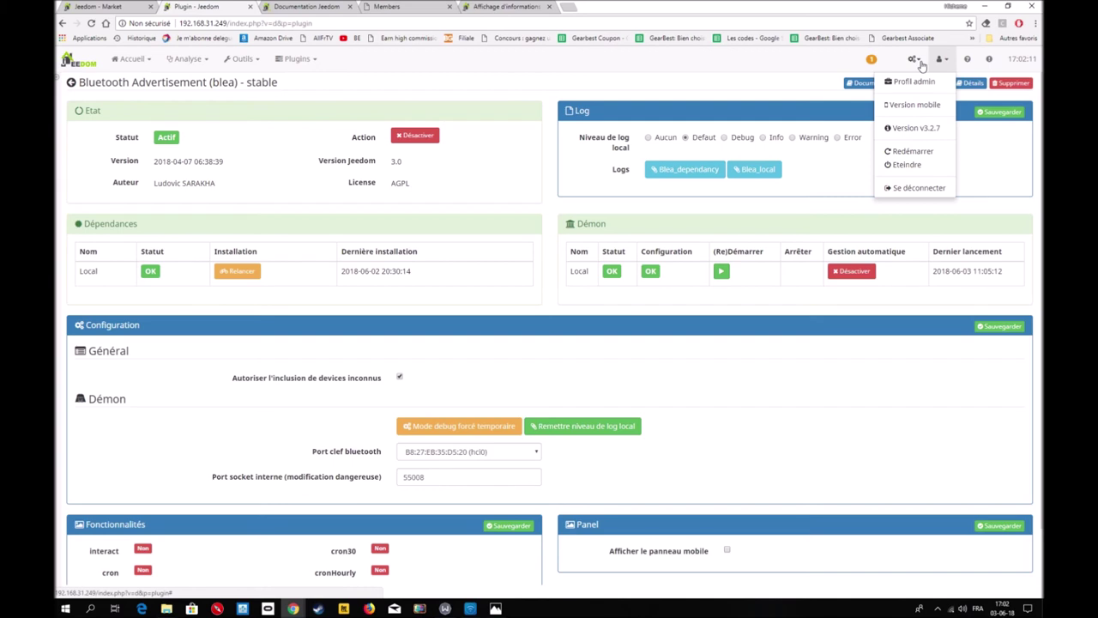
Open the Sauvegardes page to view Jeedom's backup settings.
left_click(914, 59)
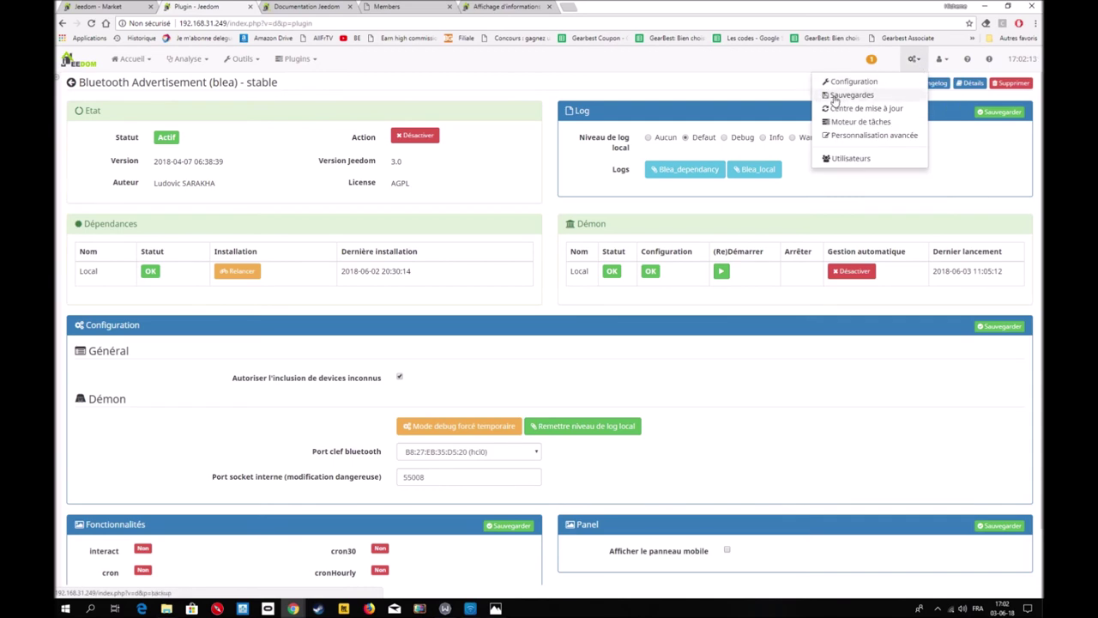
left_click(913, 62)
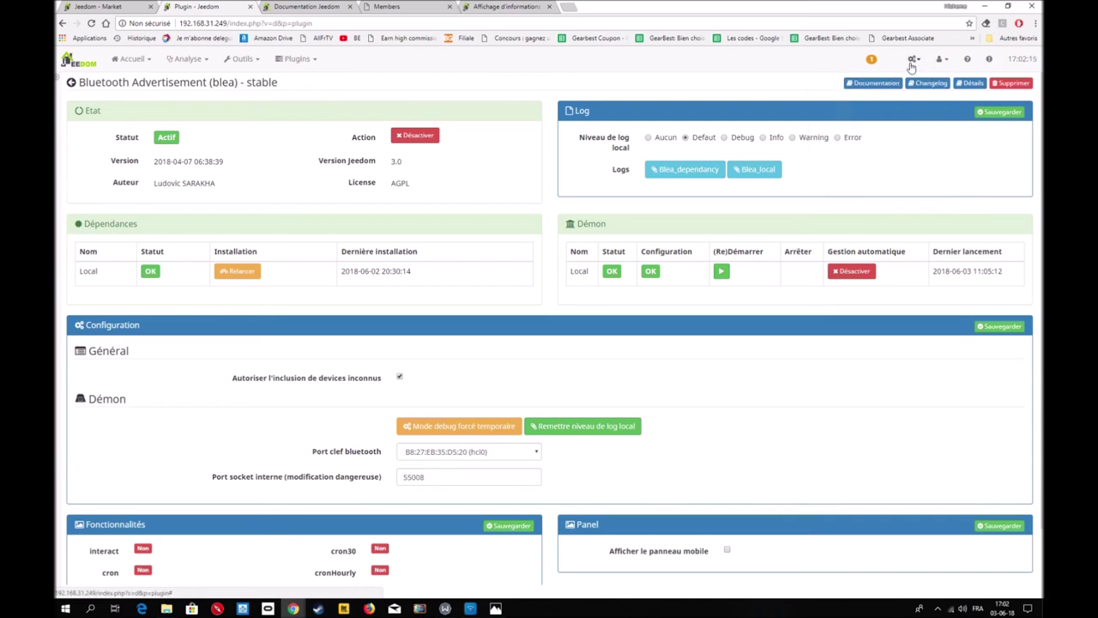
left_click(913, 60)
left_click(852, 96)
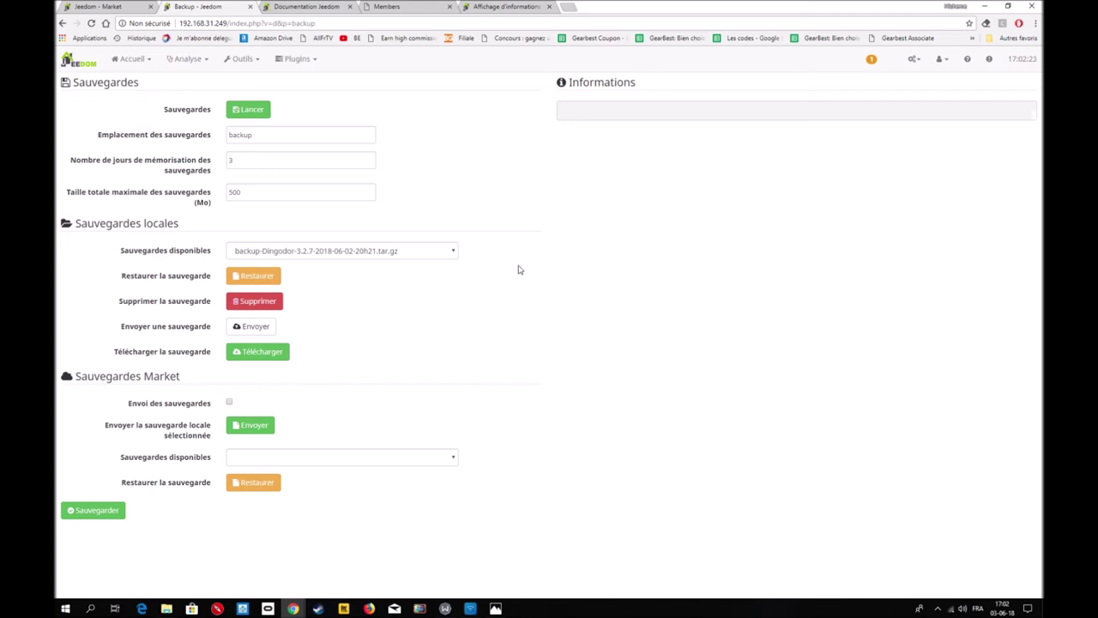
left_click(138, 60)
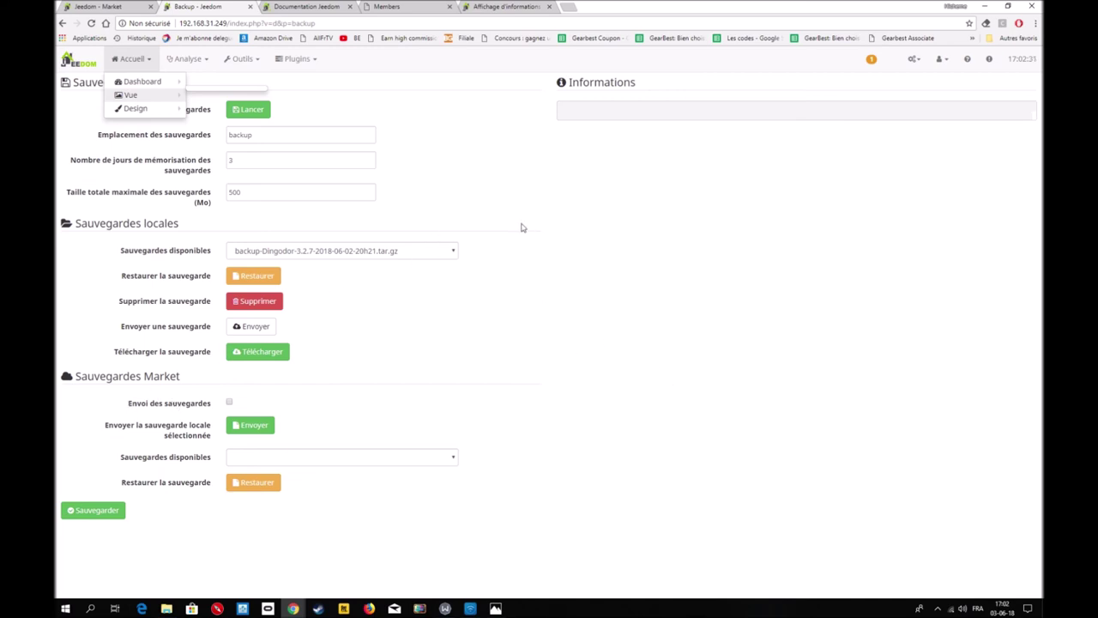
left_click(203, 62)
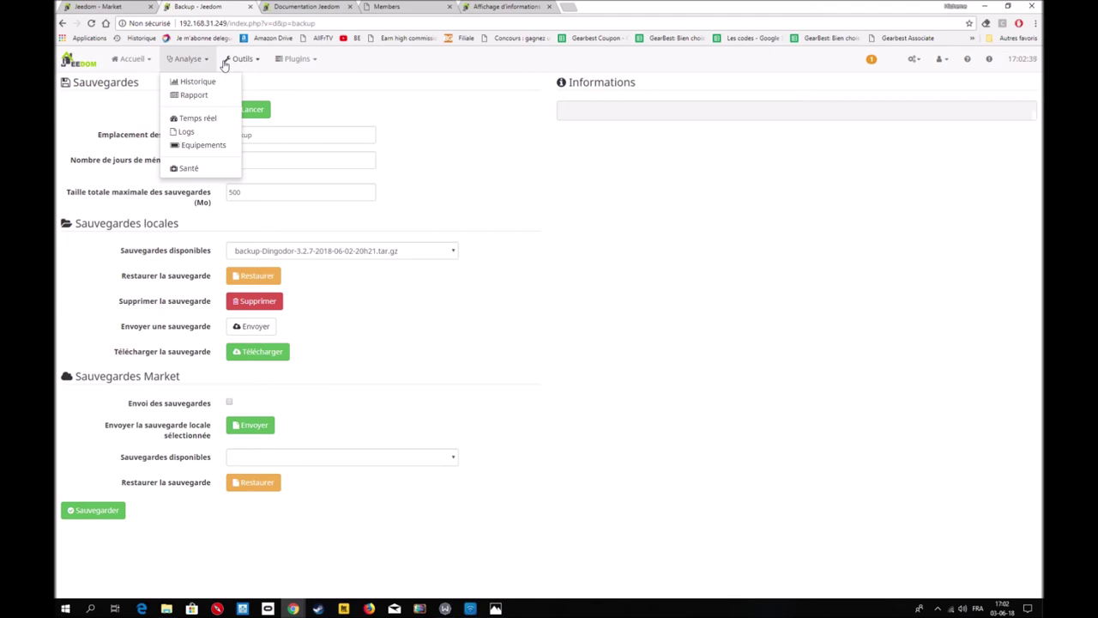
left_click(239, 60)
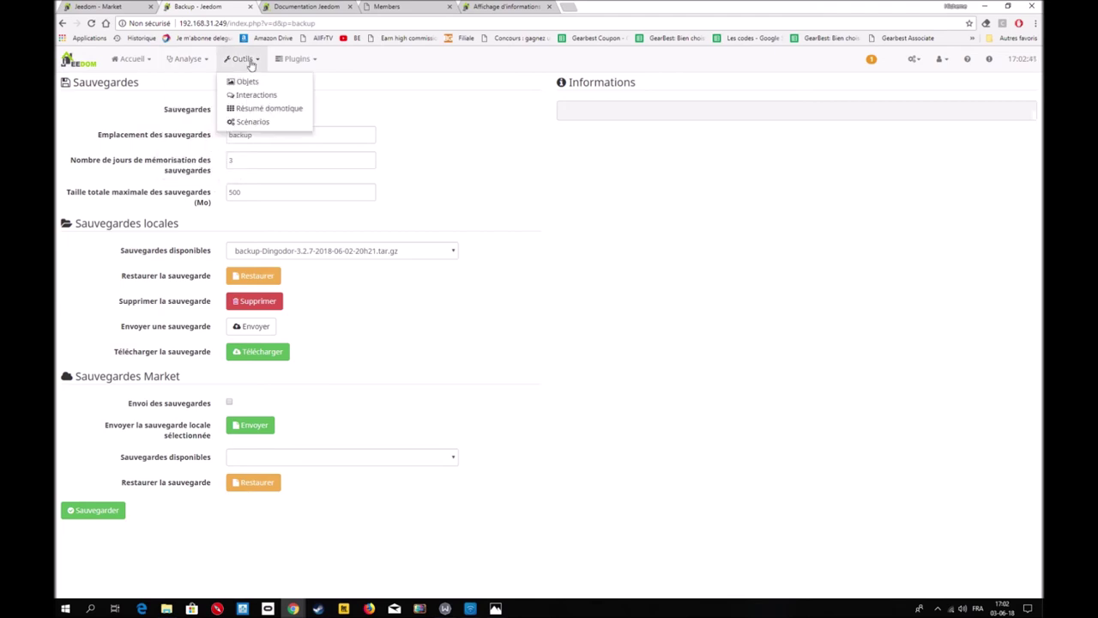
Return to the Bluetooth Advertisement plugin's configuration page through plugin management and review its settings.
left_click(320, 62)
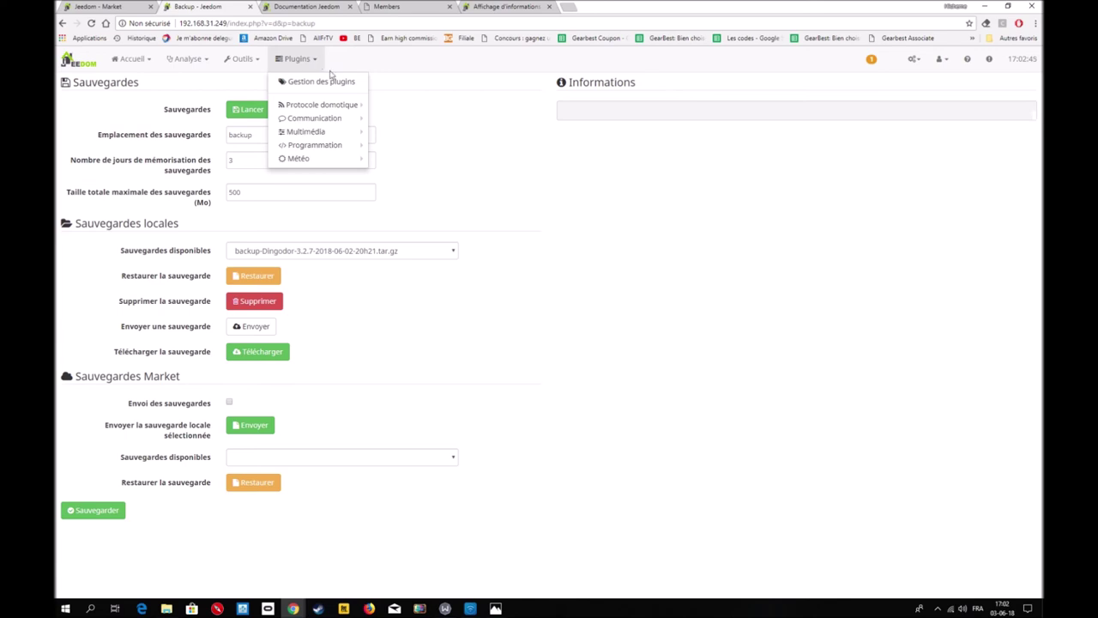
left_click(337, 81)
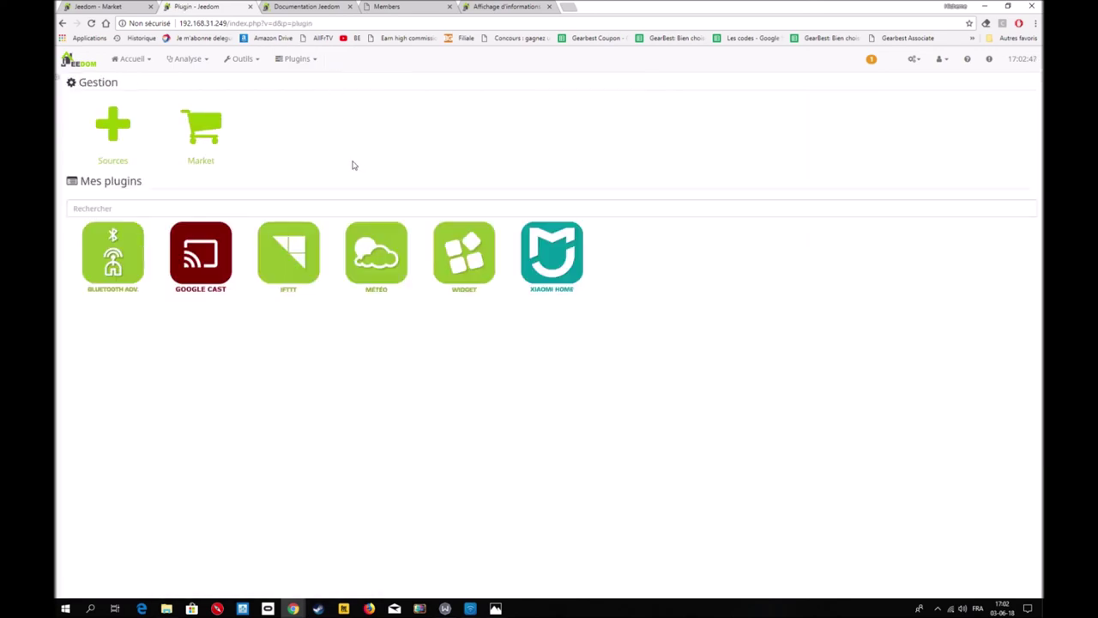
left_click(114, 265)
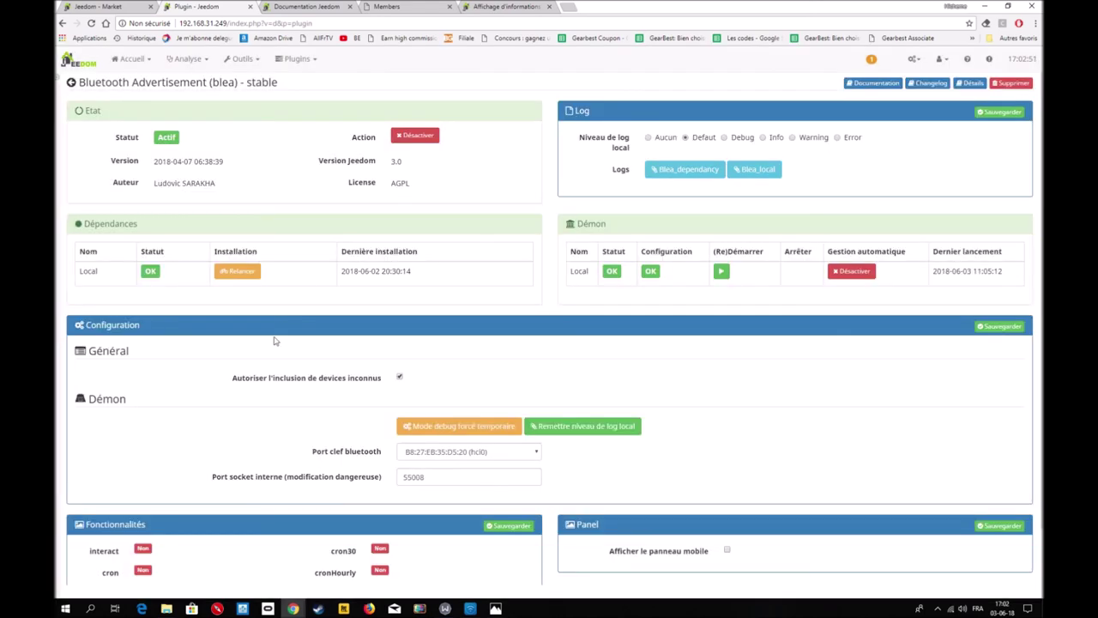
scroll(351, 371, "down", 1)
scroll(351, 371, "up", 1)
Open the Bluetooth Advertisement plugin's device page, view the MI Band 2 equipment settings, and return to the device list.
left_click(311, 61)
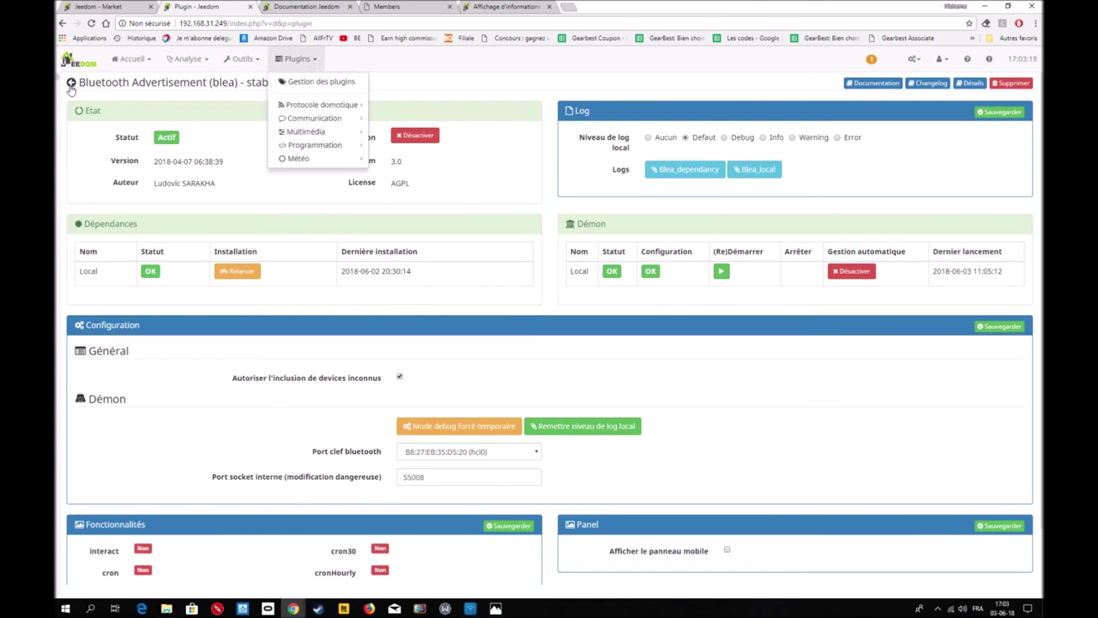
left_click(71, 83)
left_click(301, 60)
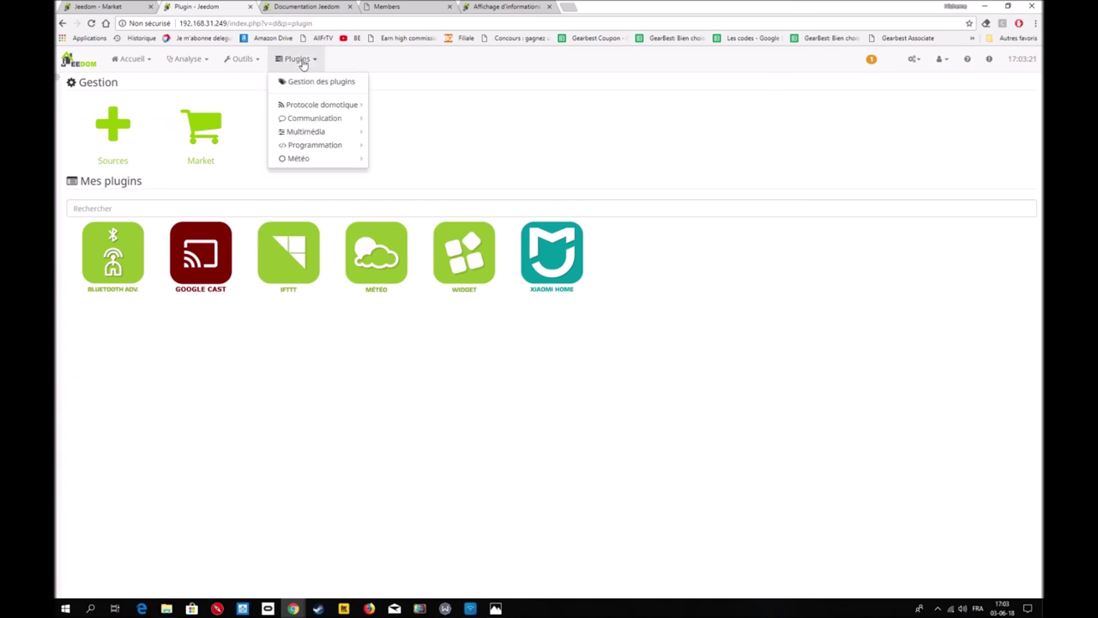
mouse_move(326, 117)
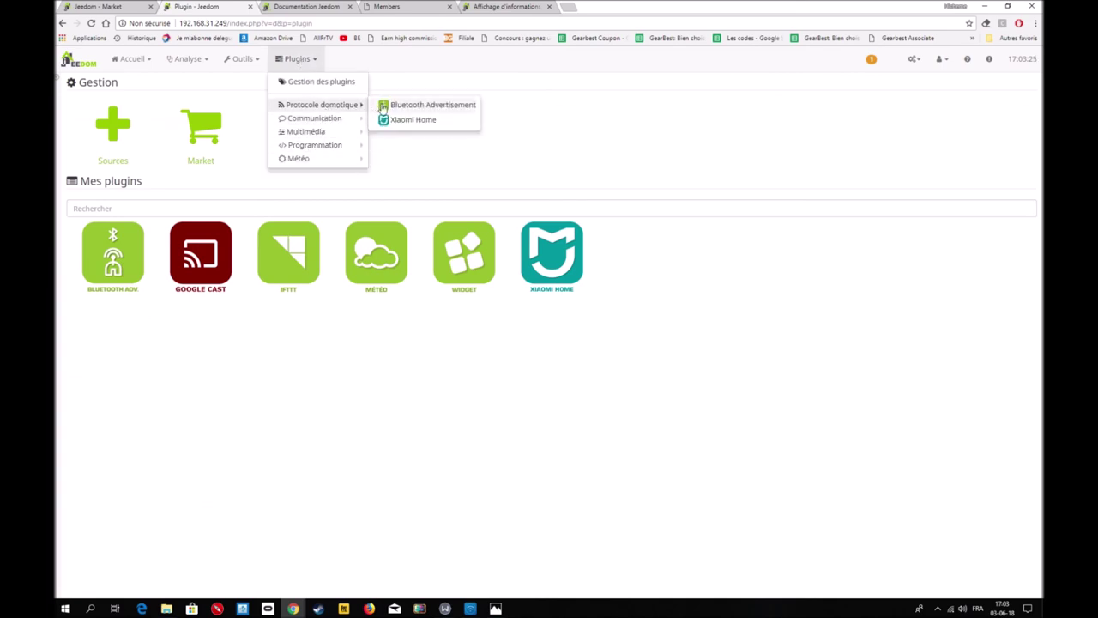
left_click(412, 111)
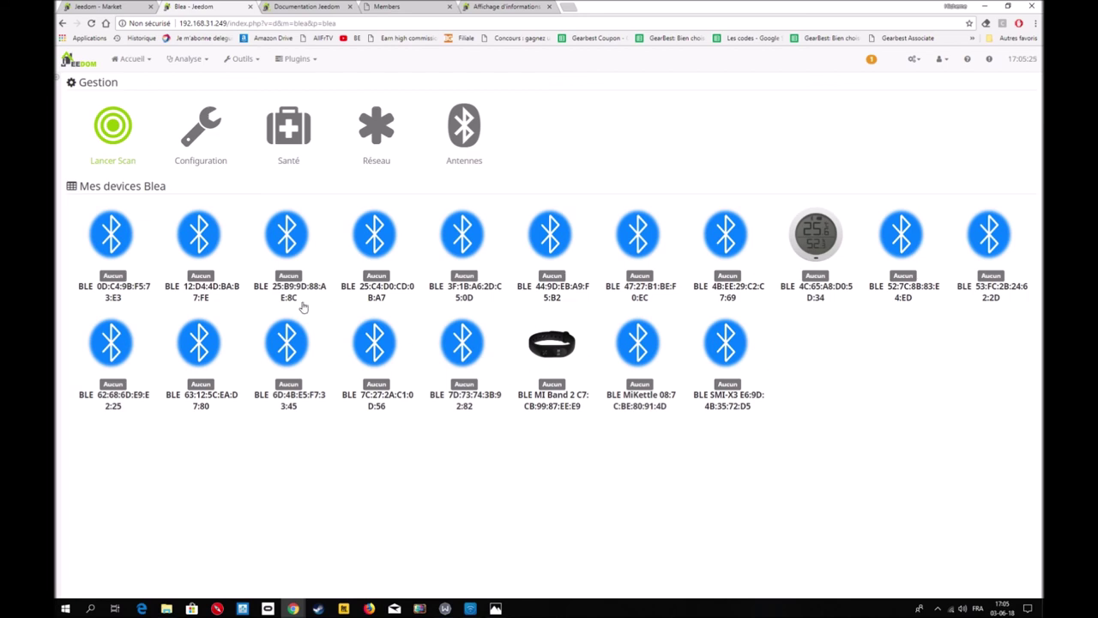
left_click(554, 347)
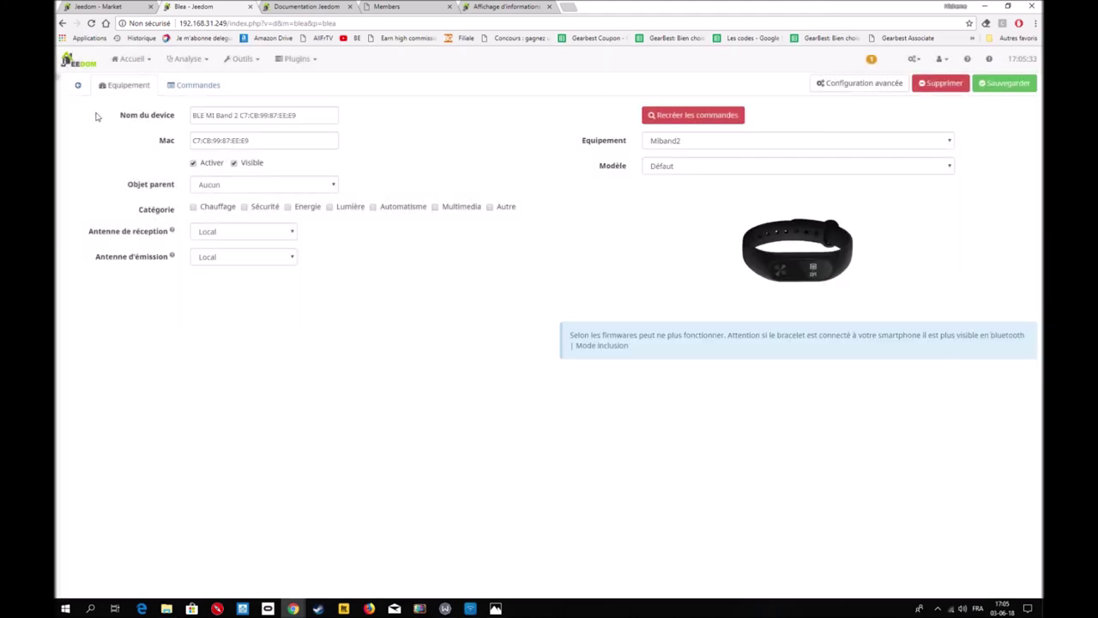
left_click(78, 85)
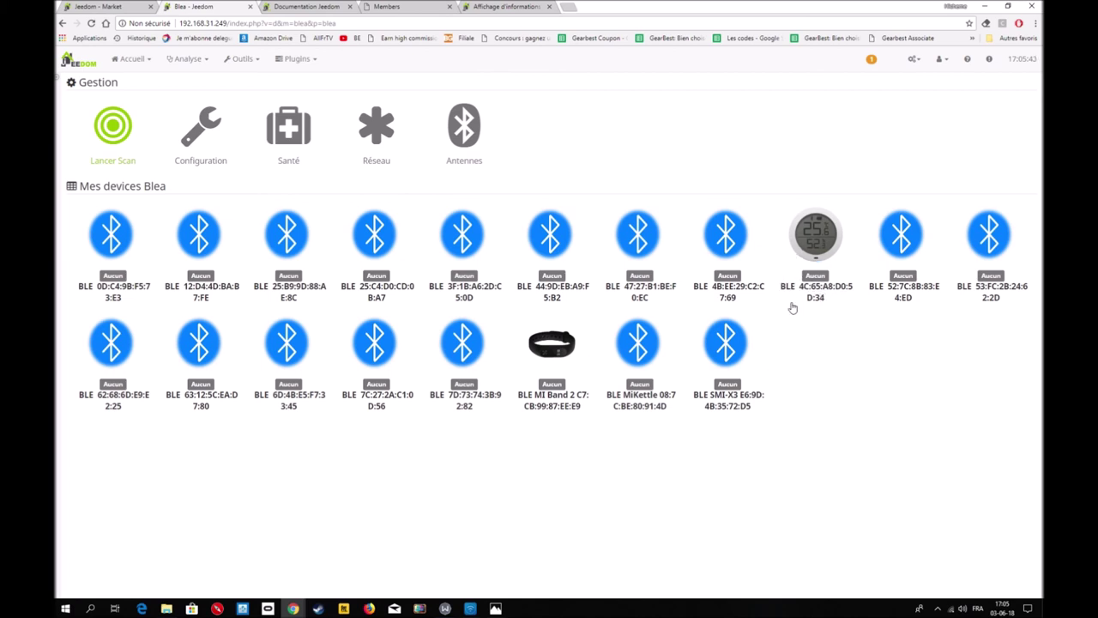
Set the Xiaomi temperature and humidity sensor's info refresh to 300 seconds, save the device and return to the Blea device list.
left_click(551, 345)
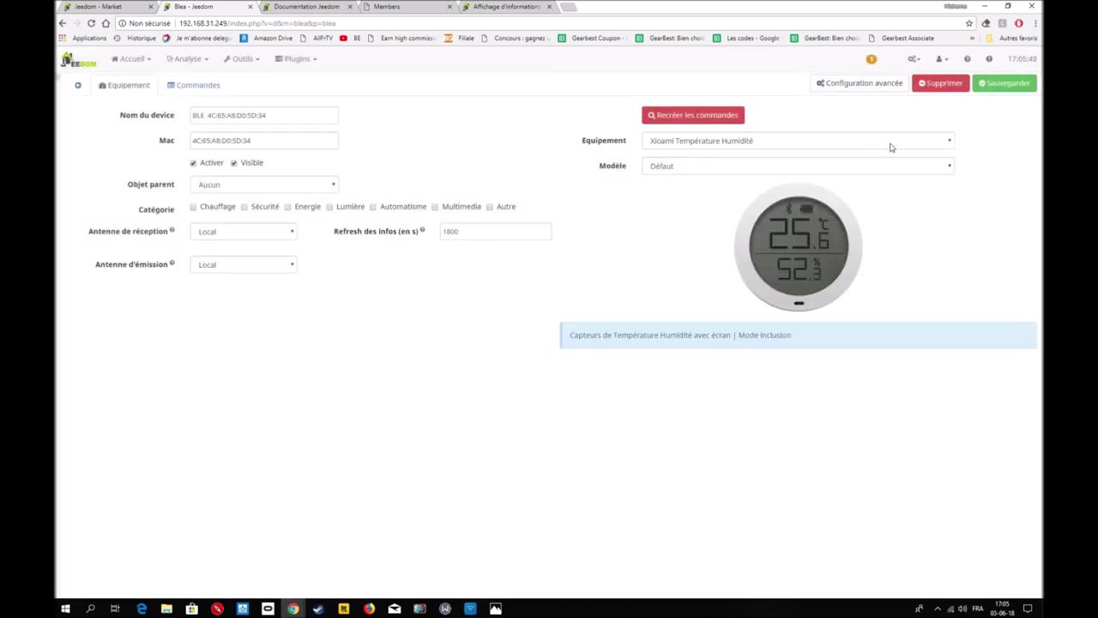
left_click(944, 145)
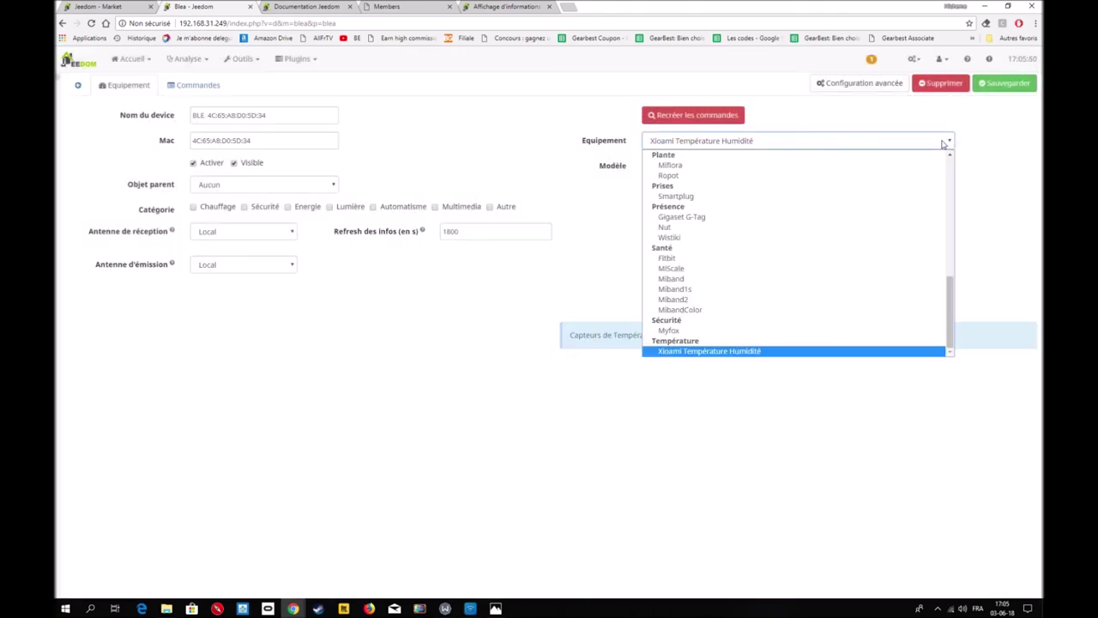
left_click(721, 394)
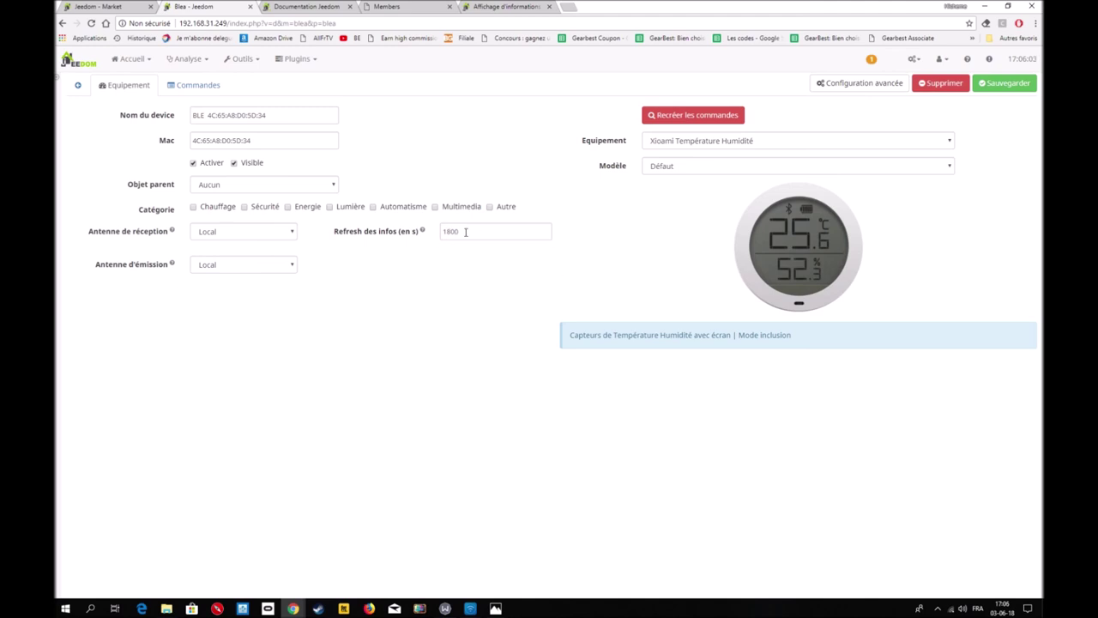
left_click_drag(460, 232, 440, 236)
key("BackSpace")
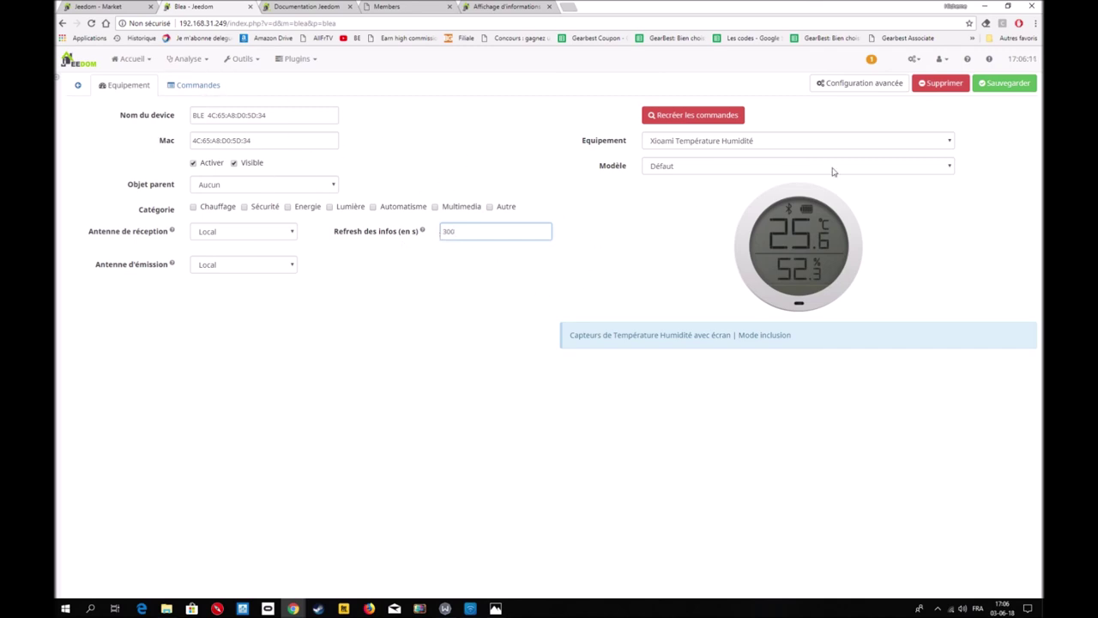
left_click(1002, 83)
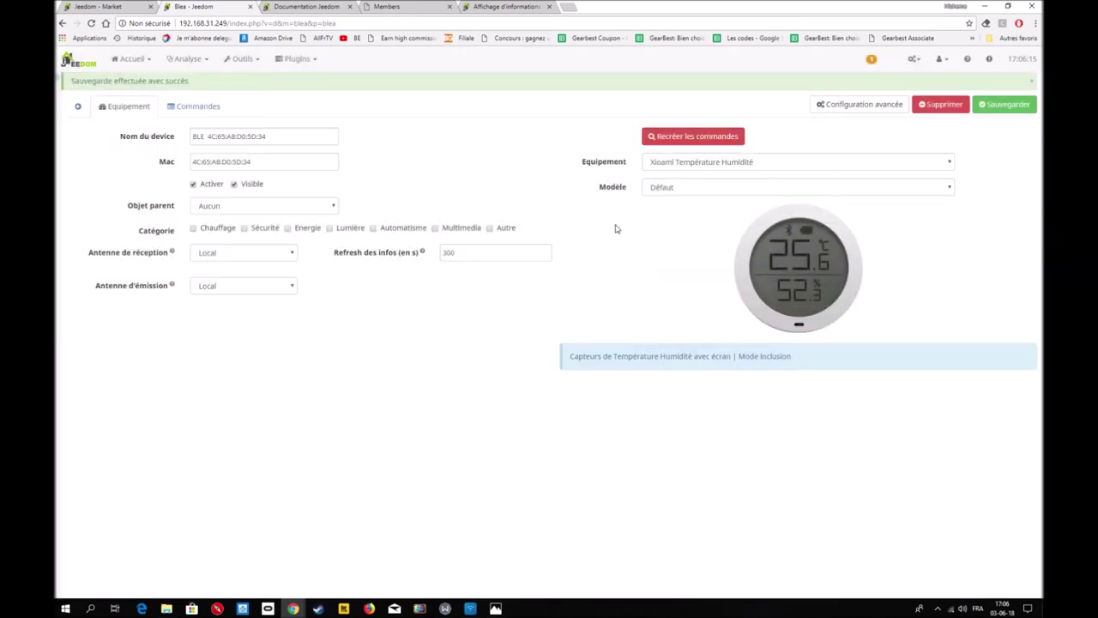
left_click(77, 106)
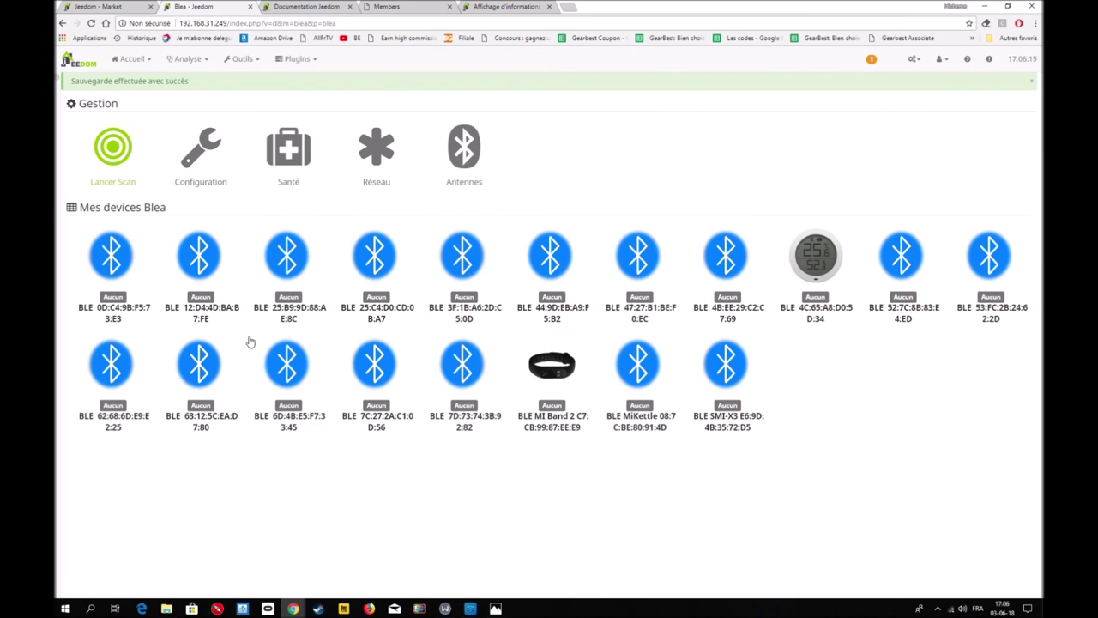
Open the Xiaomi Home plugin's device page and review the Aqara, Yeelight, Xiaomi Wifi and Xiaomi Bluetooth device sections.
left_click(307, 62)
mouse_move(360, 104)
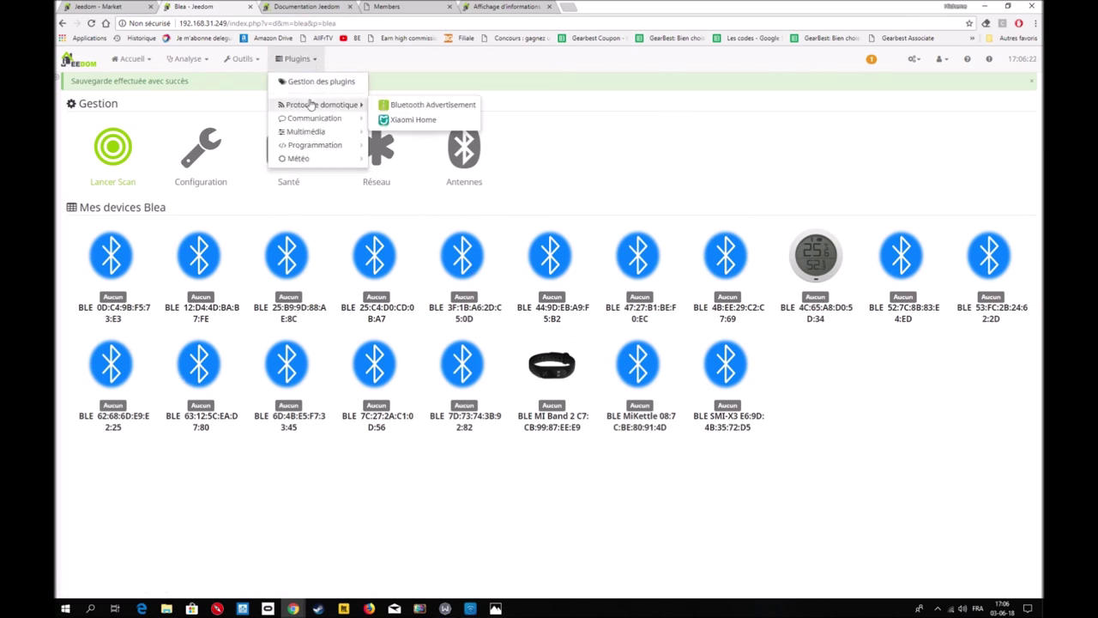
left_click(416, 120)
scroll(438, 225, "down", 5)
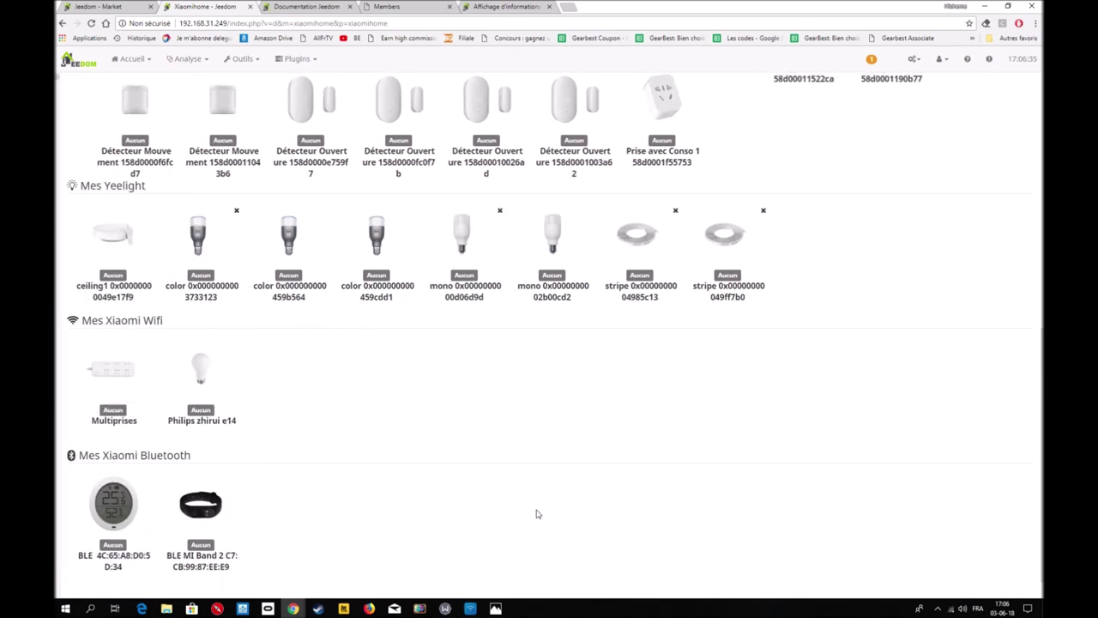
scroll(445, 421, "up", 10)
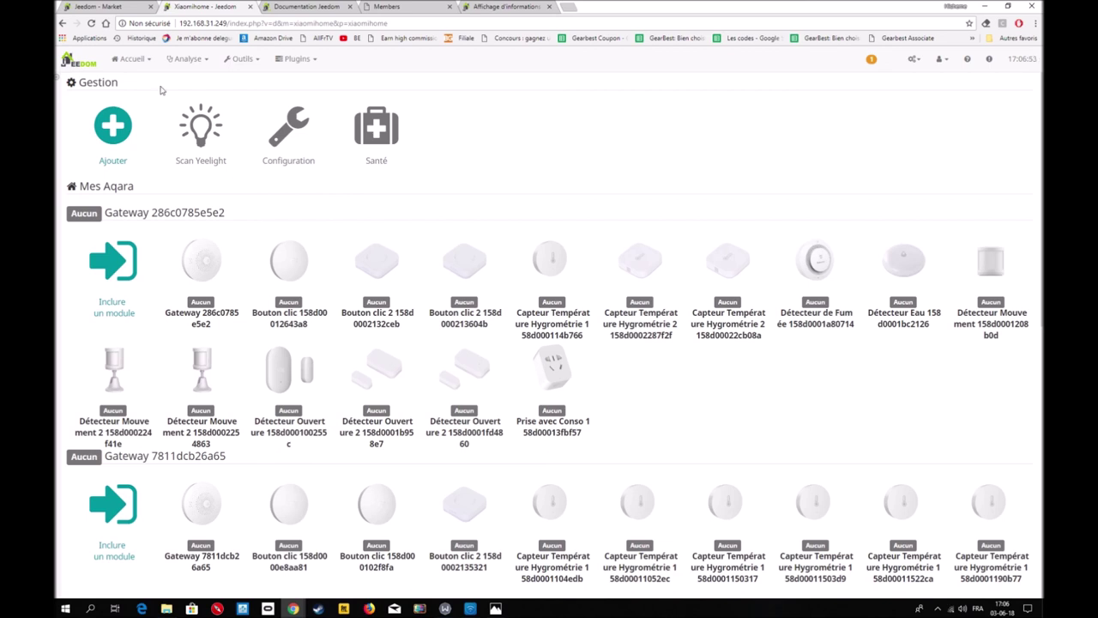
left_click(147, 63)
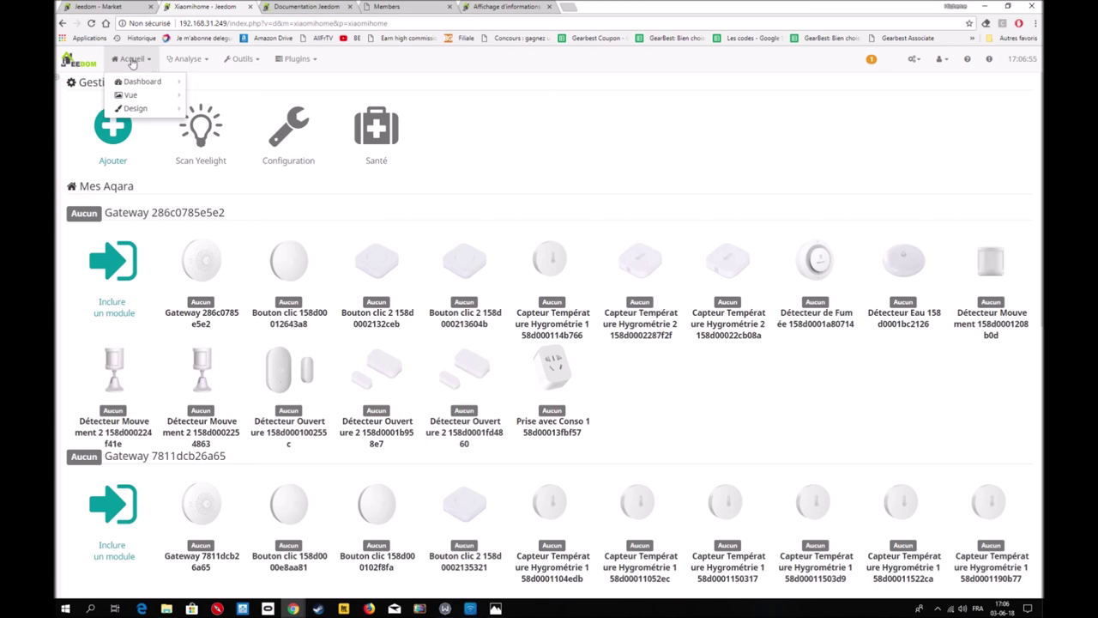
mouse_move(139, 81)
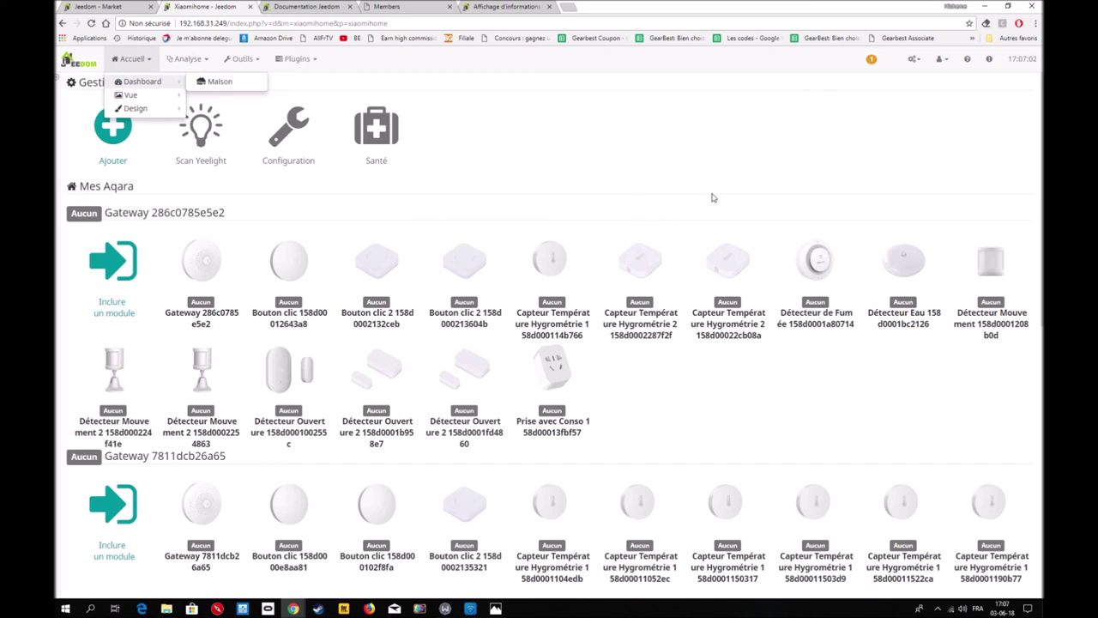
left_click(619, 150)
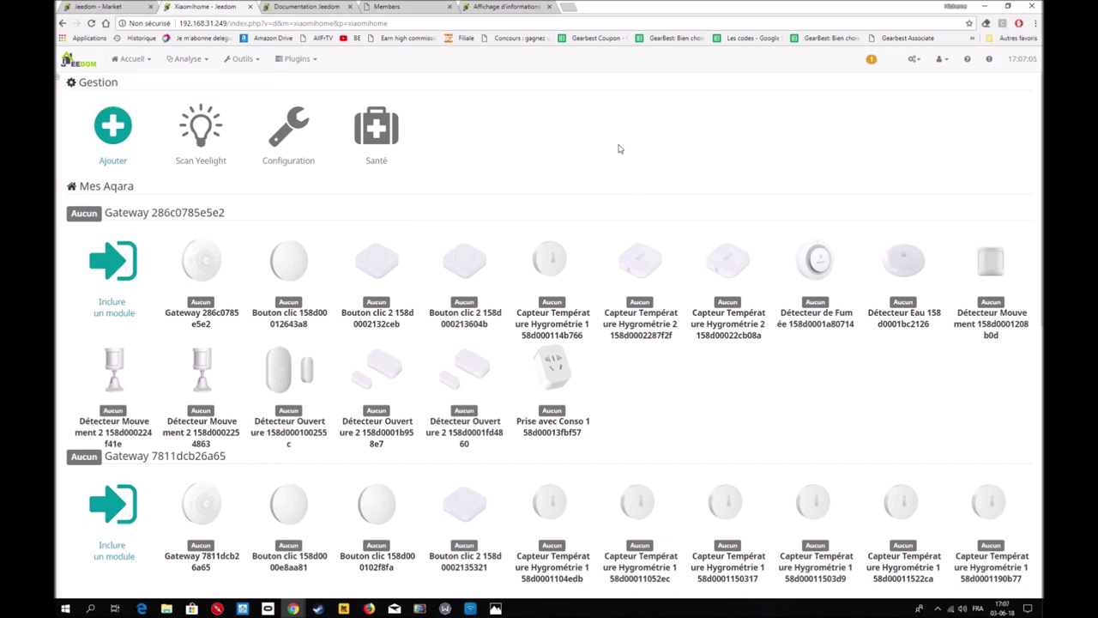